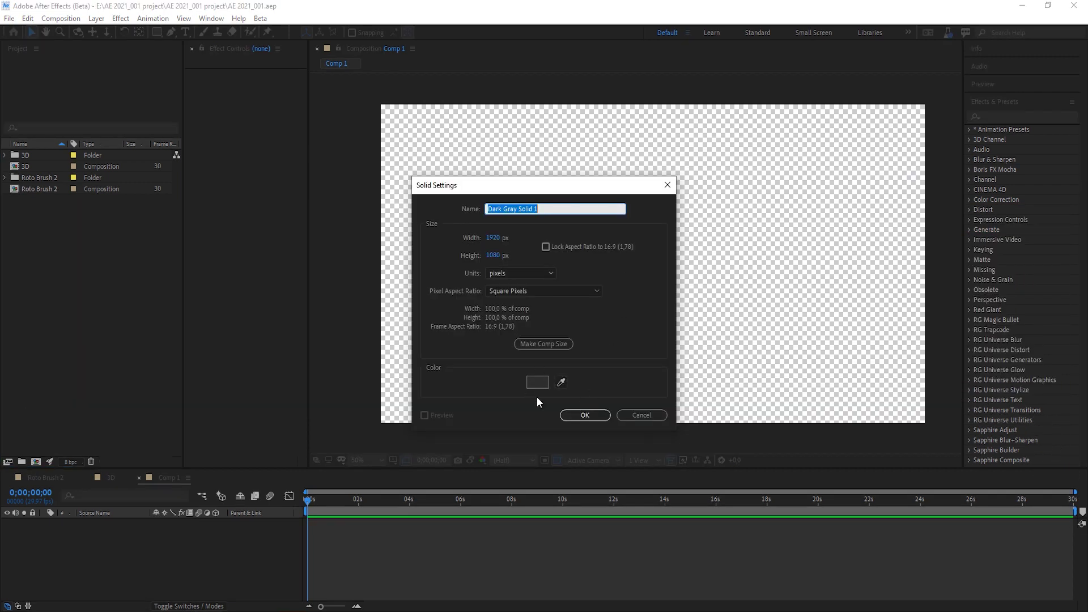
- Create a red solid layer filling Comp 1
click(537, 386)
click(652, 238)
click(593, 418)
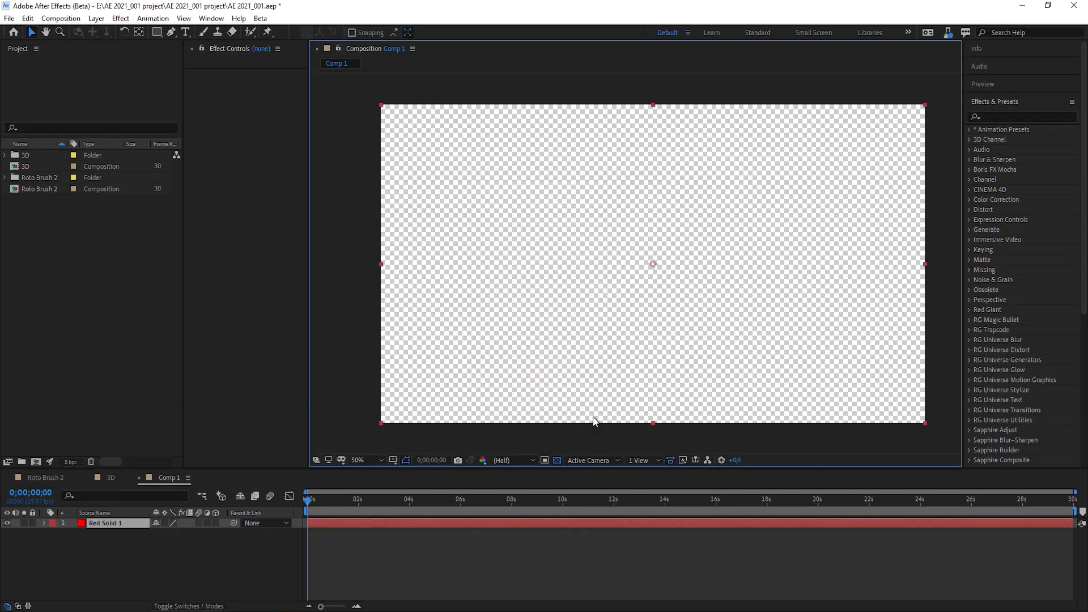
- Add a second solid coloured 00FF00 green, stacked above the red solid
click(215, 572)
key(ctrl+y)
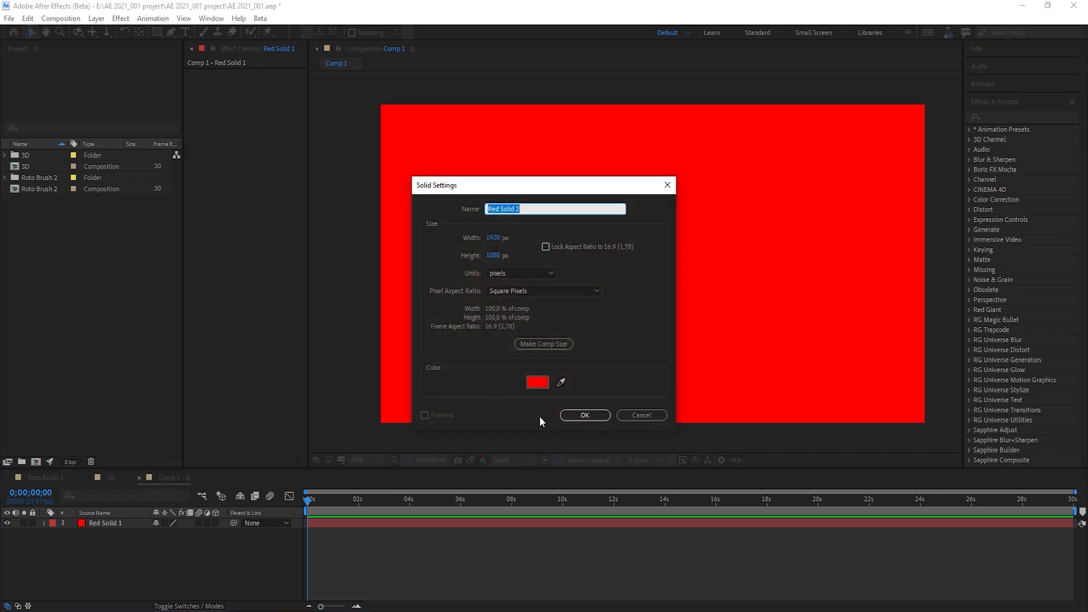
click(533, 386)
text(00FF00)
key(Return)
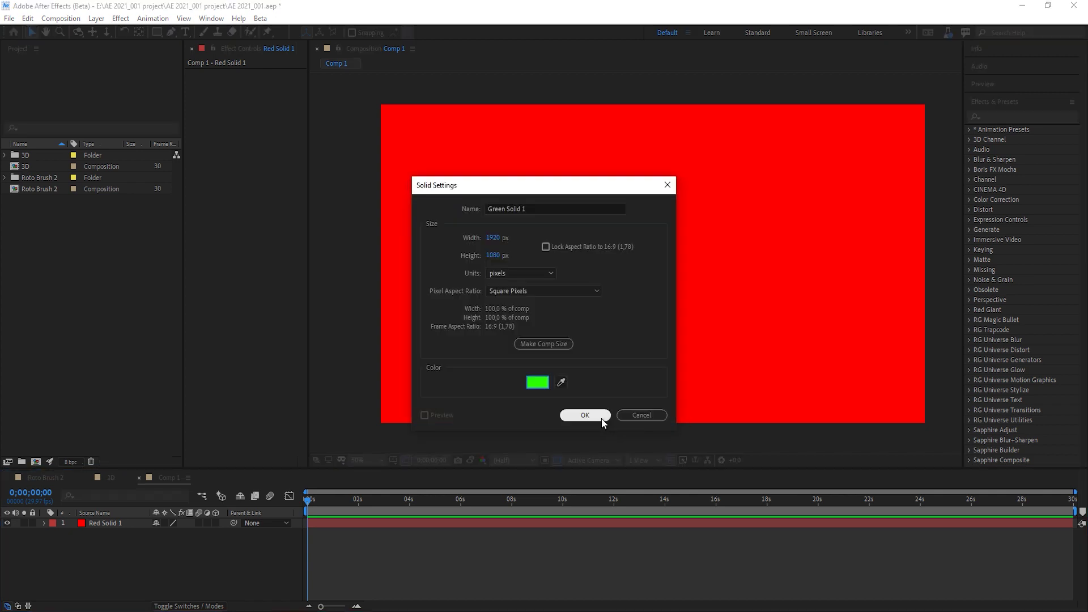
click(601, 417)
click(610, 567)
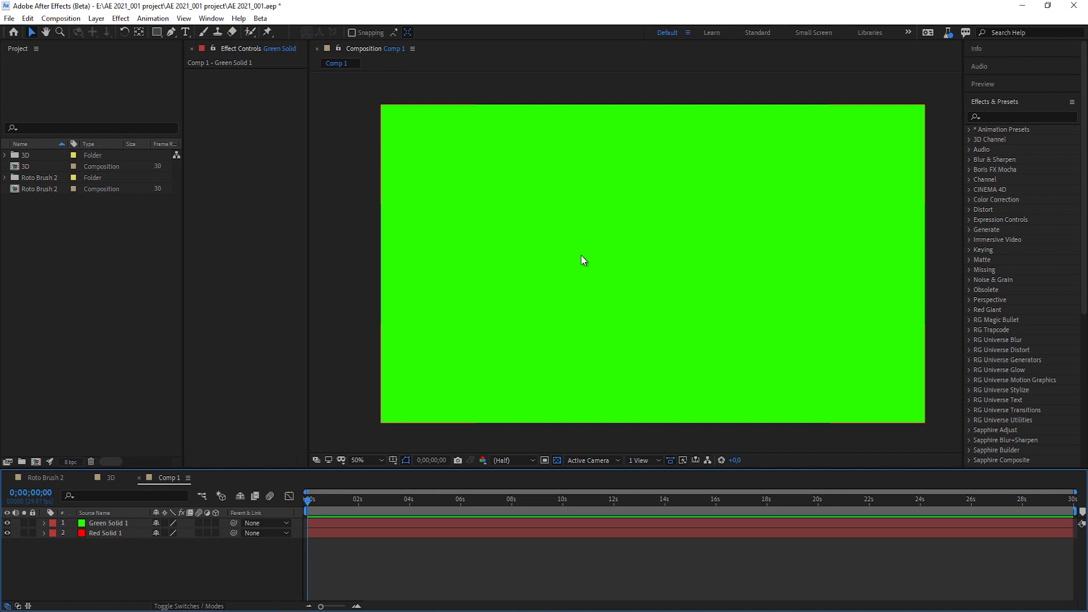
click(170, 33)
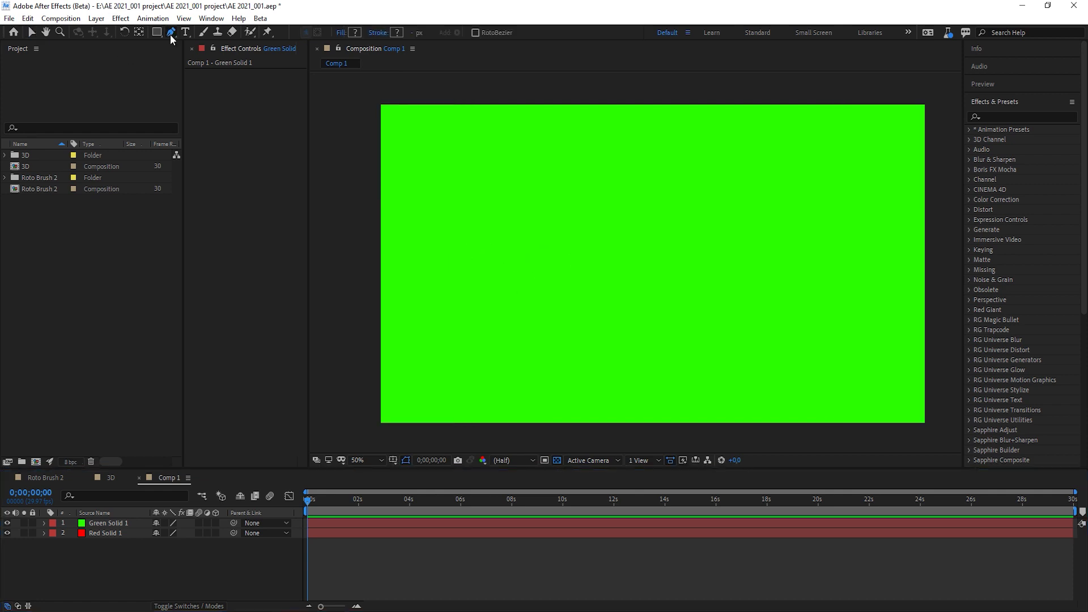
click(625, 172)
click(584, 279)
click(808, 295)
click(753, 208)
click(695, 236)
click(731, 153)
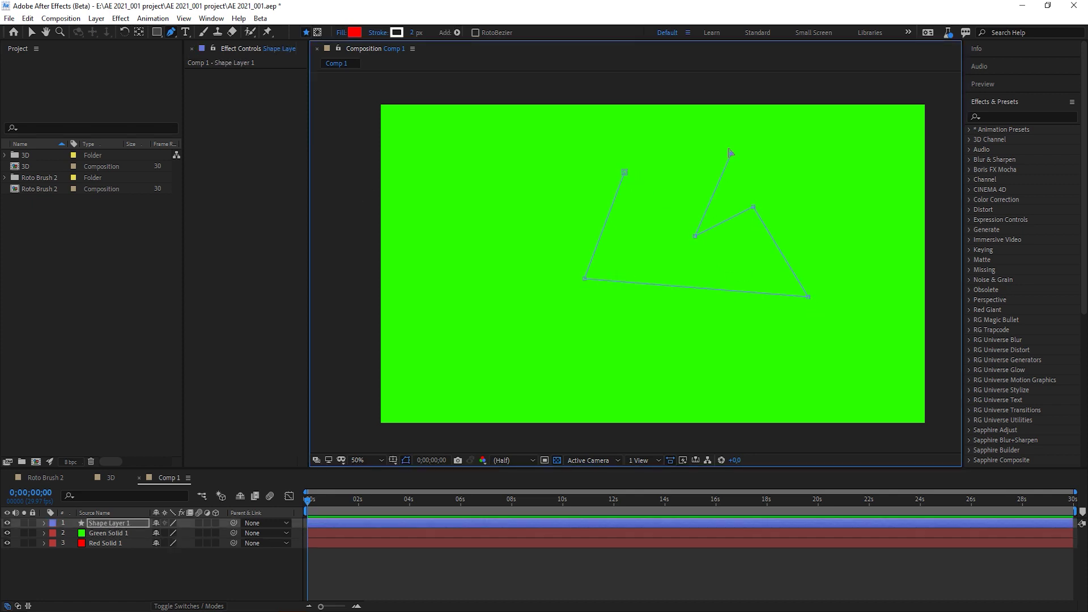
click(661, 145)
click(540, 155)
click(513, 286)
drag(577, 344, 576, 363)
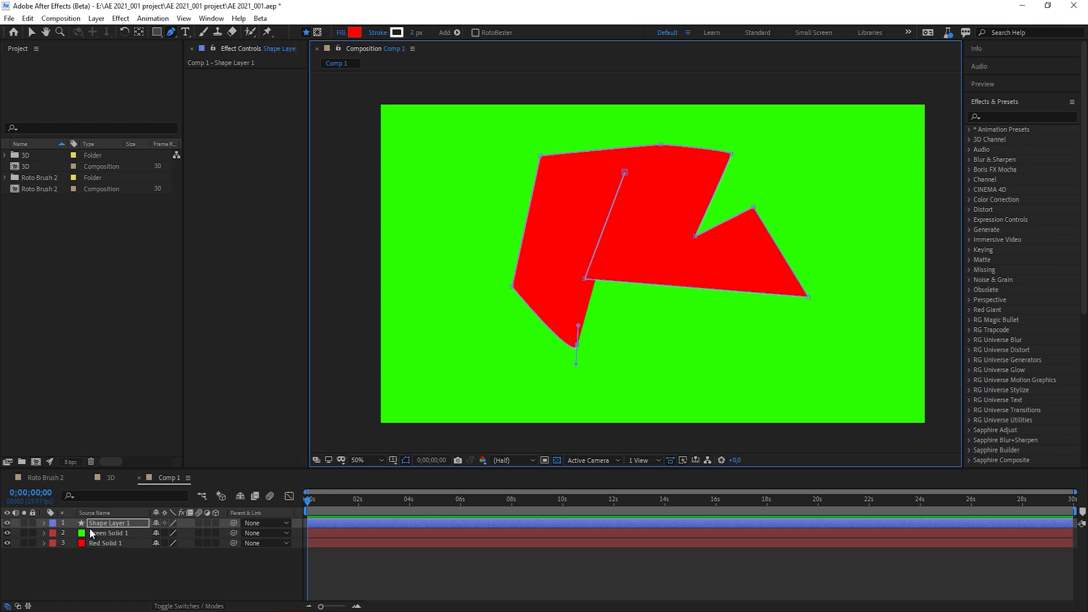
click(109, 525)
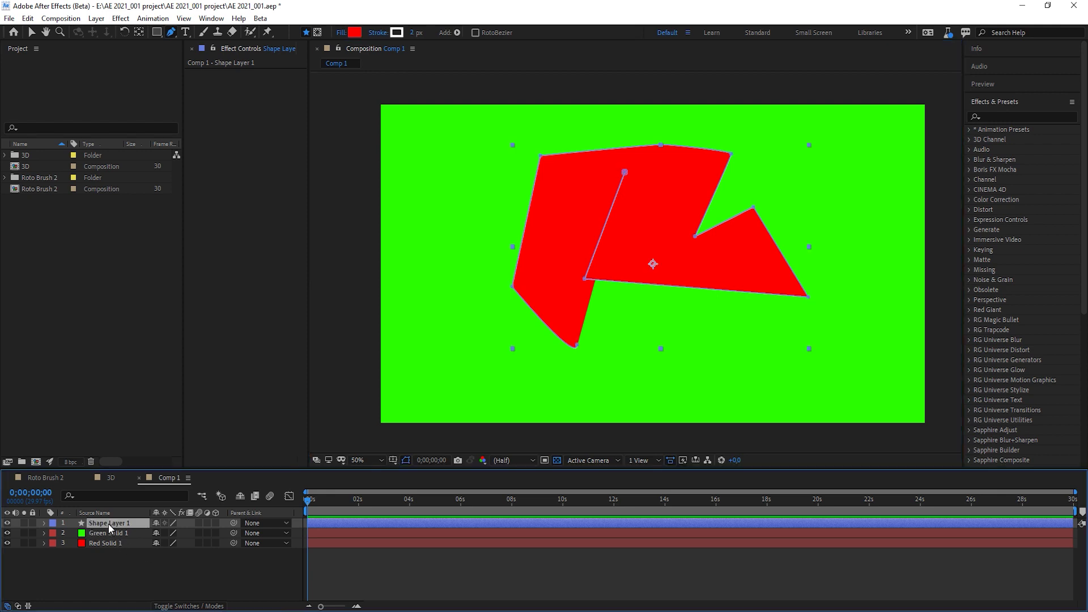
key(Delete)
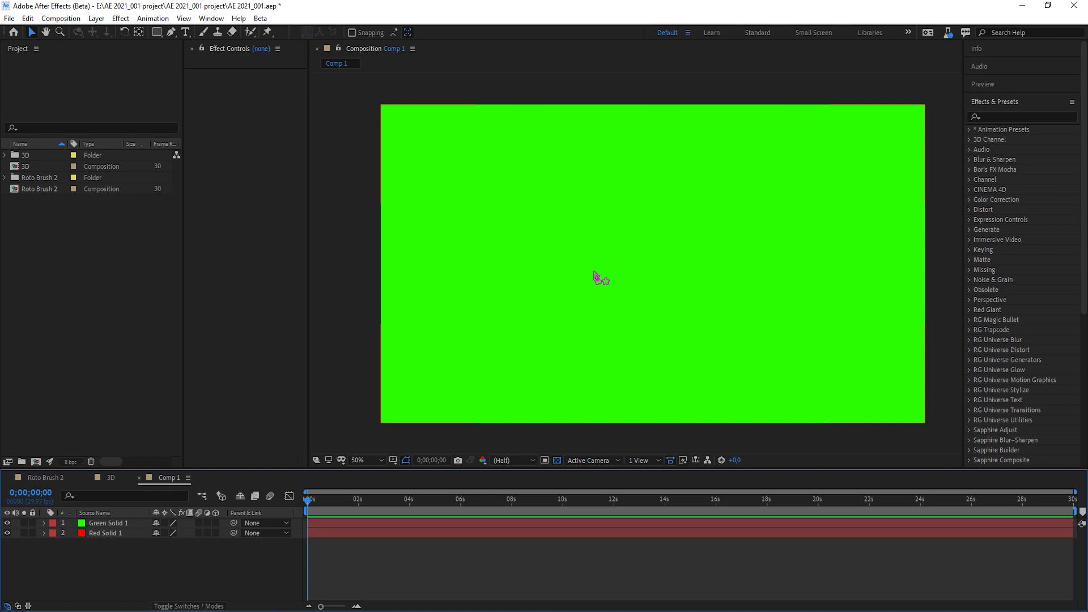
- With the Pen tool, start drawing a polygon mask on Green Solid 1
key(g)
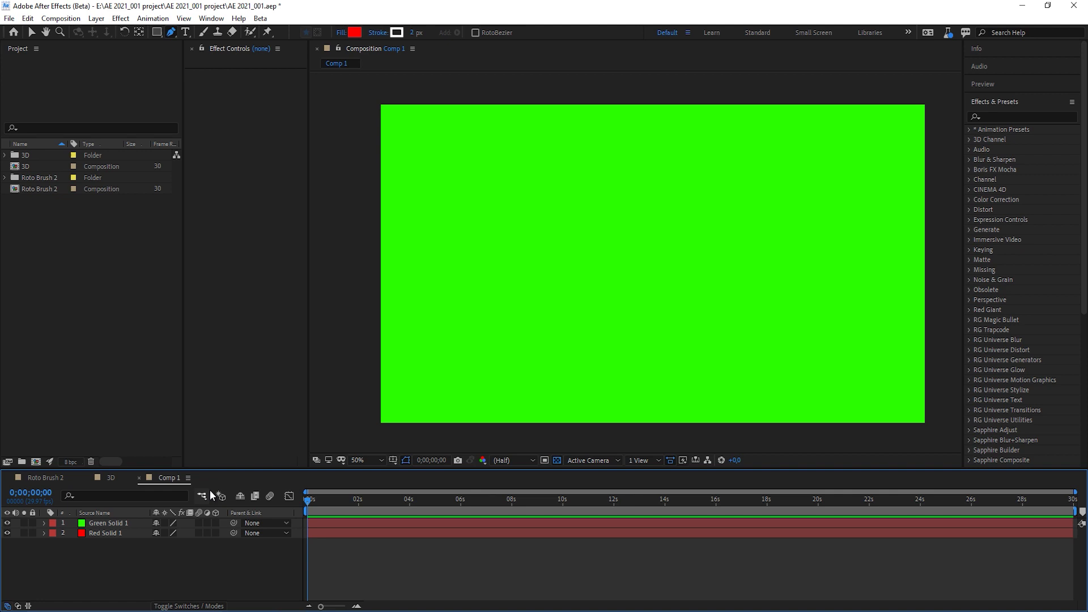
click(106, 527)
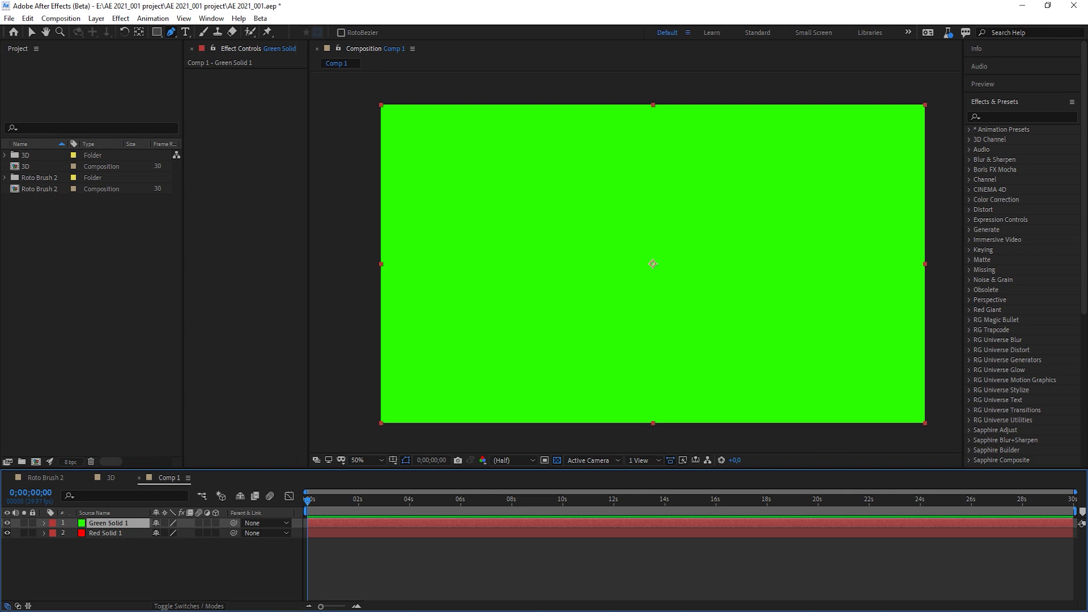
click(462, 562)
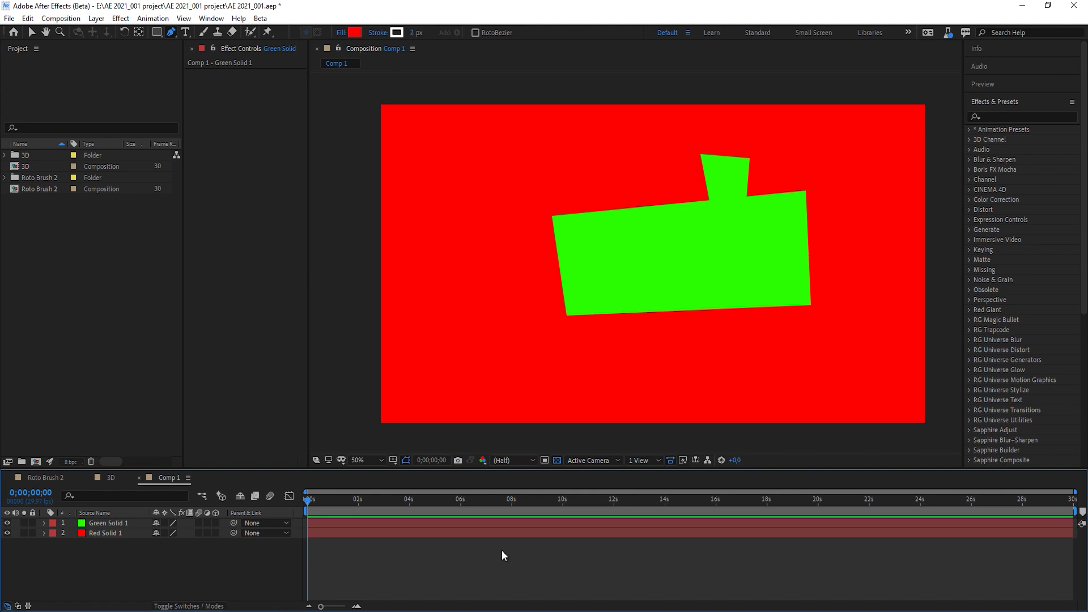
- Open the 3D comp's jungle scene and set the viewer zoom between 25% and 50%
double_click(17, 166)
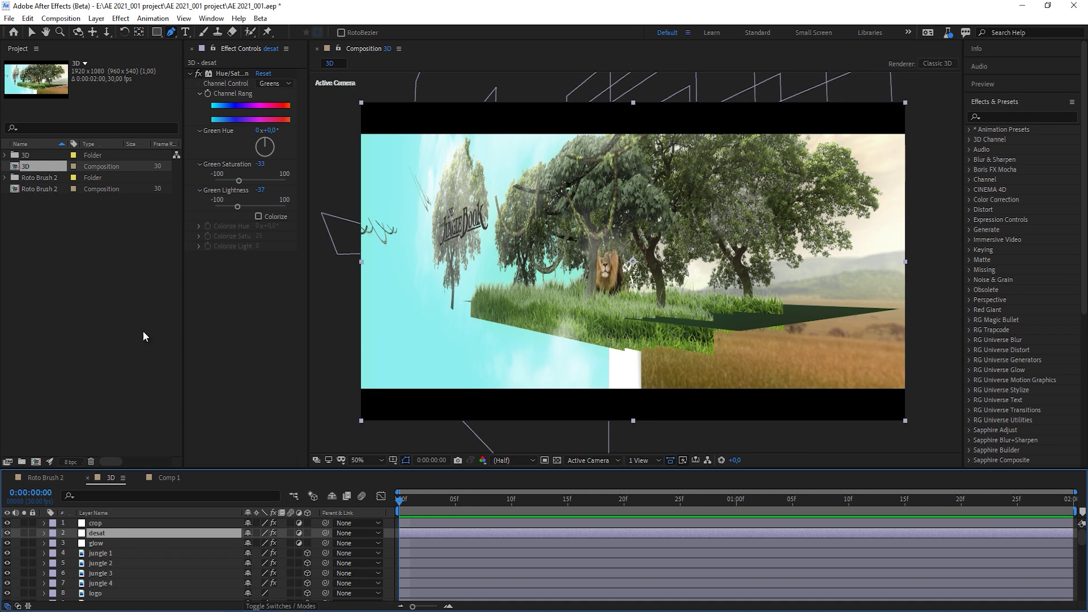
key(comma)
key(comma)
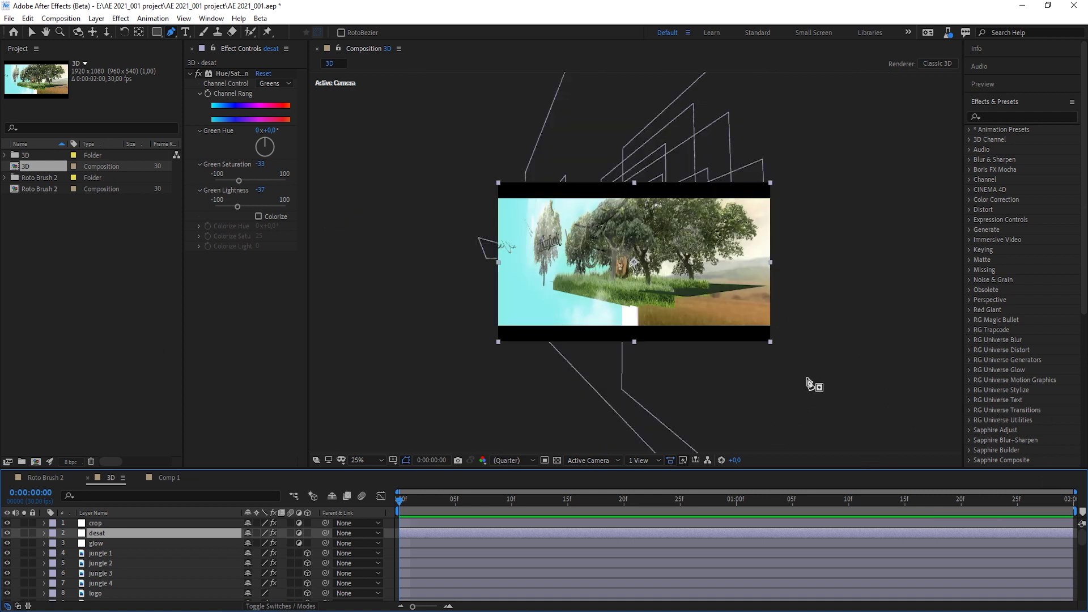
key(period)
key(period)
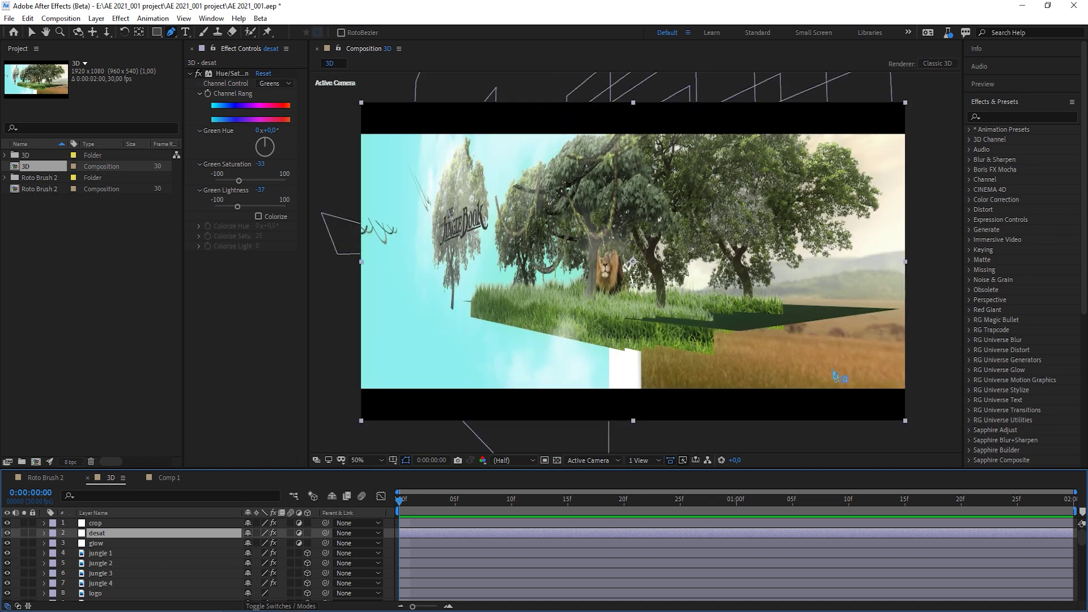
key(comma)
key(comma)
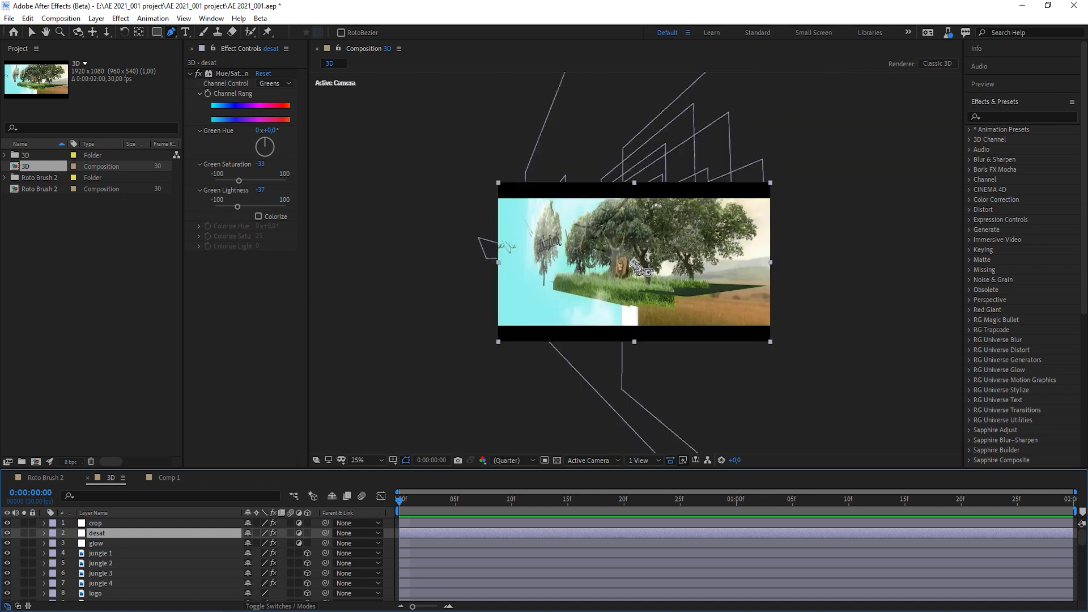
key(period)
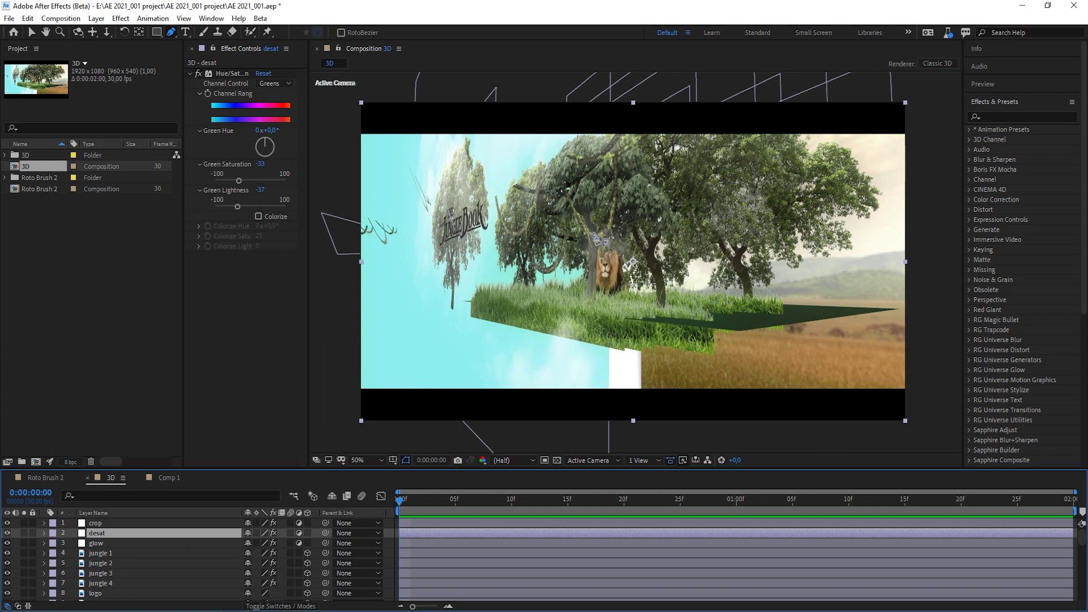
- Orbit, dolly and track the camera for a closer, straight-on view of the lion under the title
key(c)
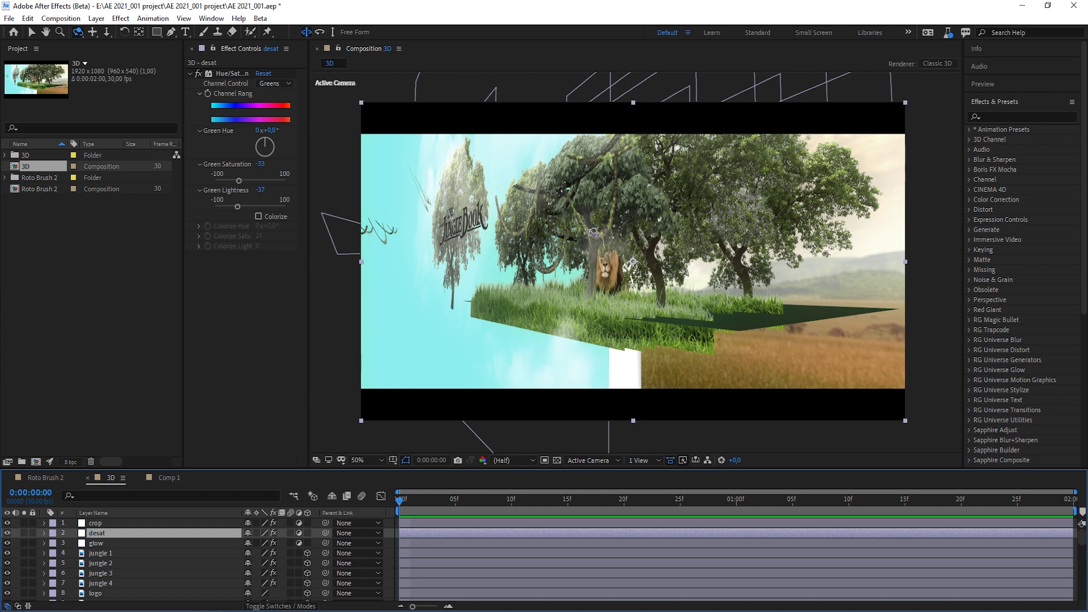
drag(594, 232, 637, 273)
key(c)
key(c)
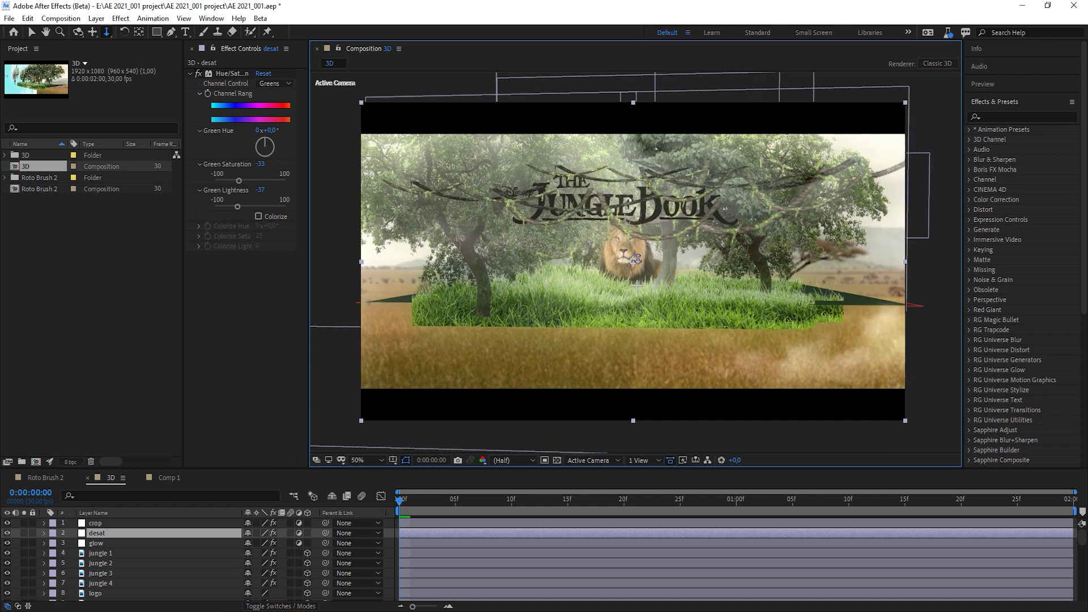
mouse_move(637, 259)
mouse_down()
mouse_move(637, 237)
mouse_move(637, 249)
mouse_up()
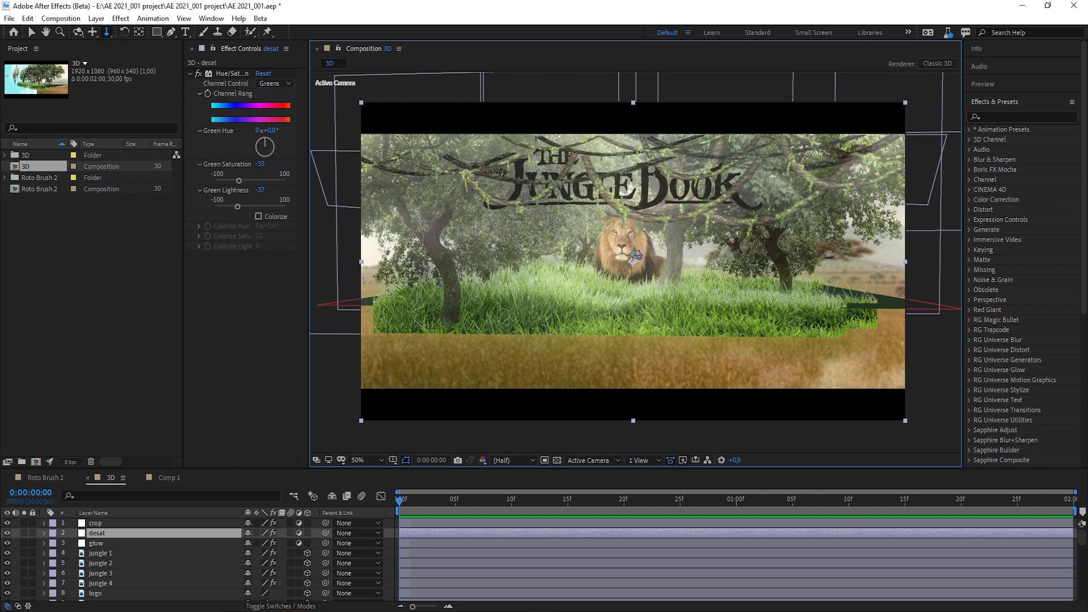
key(c)
key(c)
drag(648, 249, 633, 283)
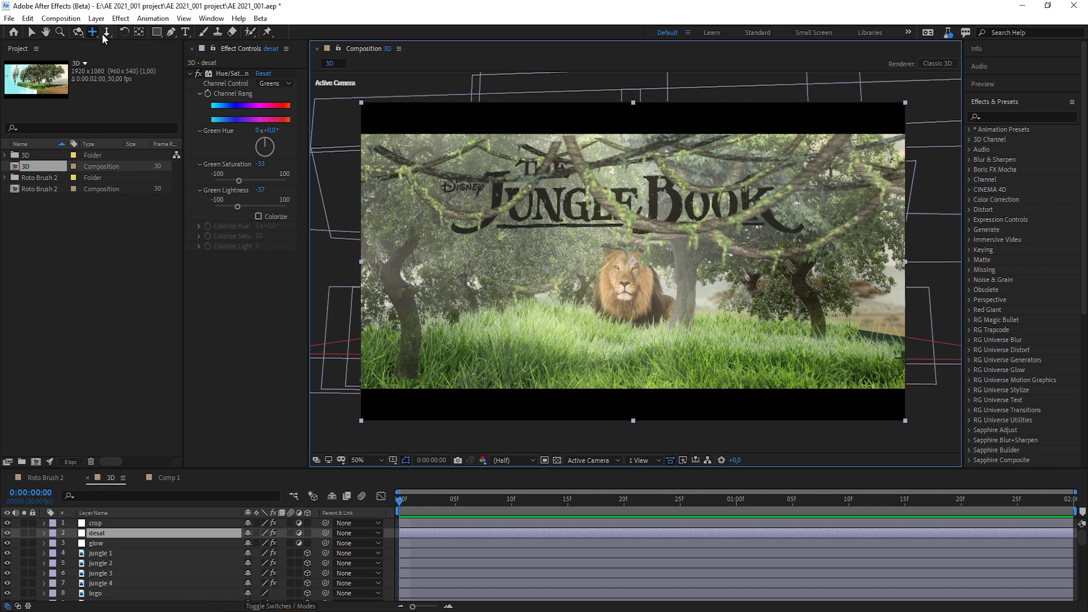
click(78, 32)
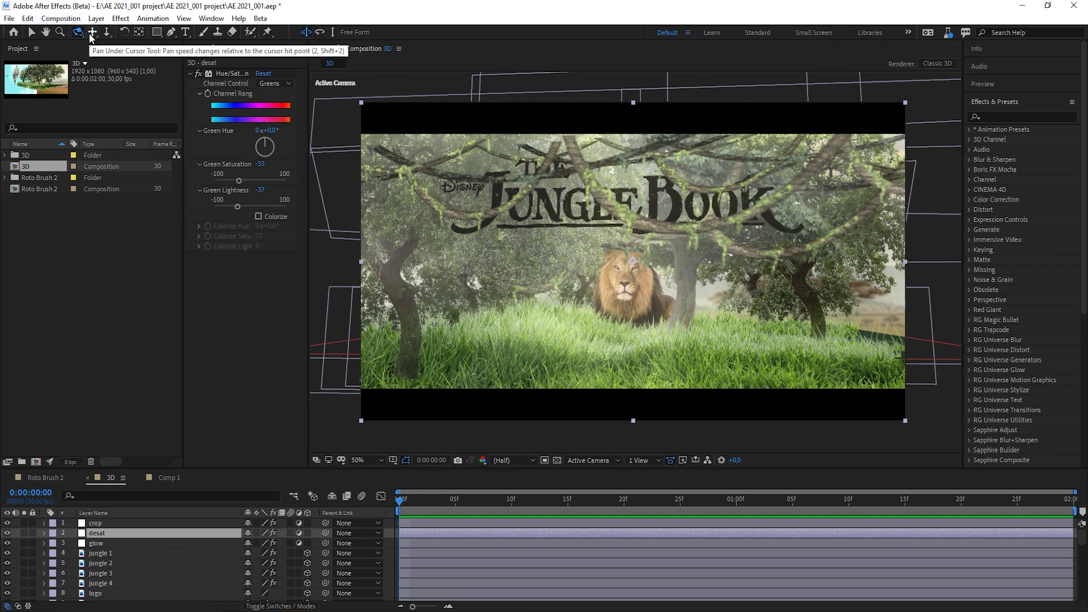
click(92, 34)
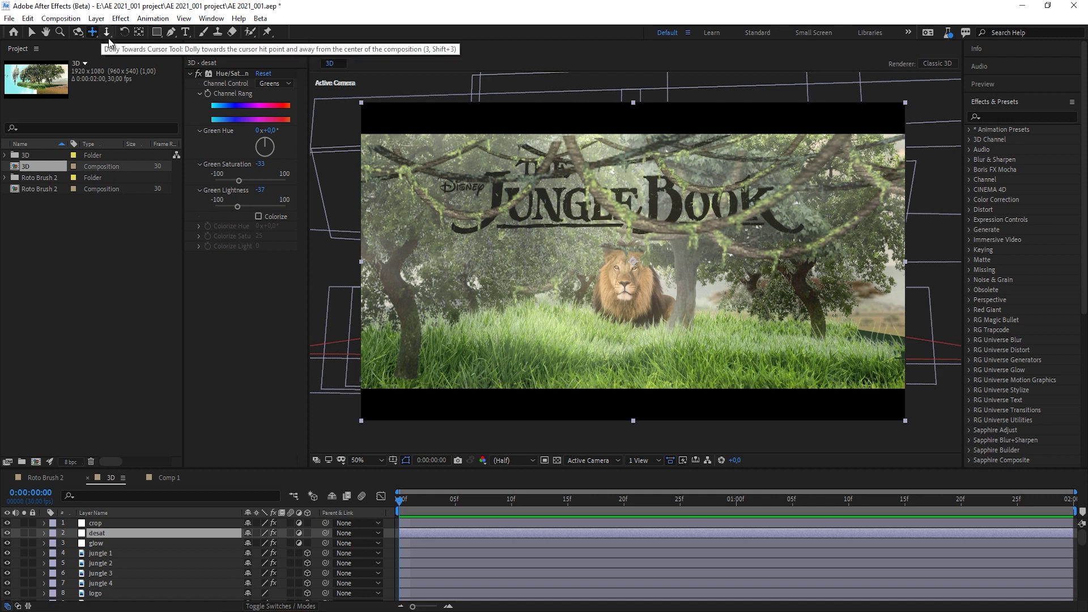
click(77, 34)
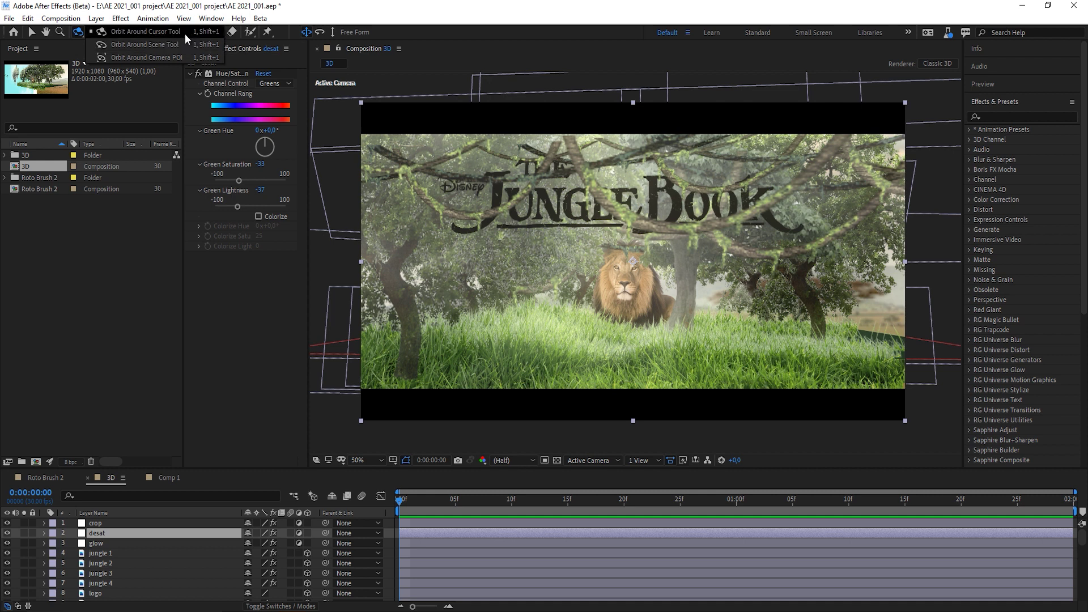
click(163, 58)
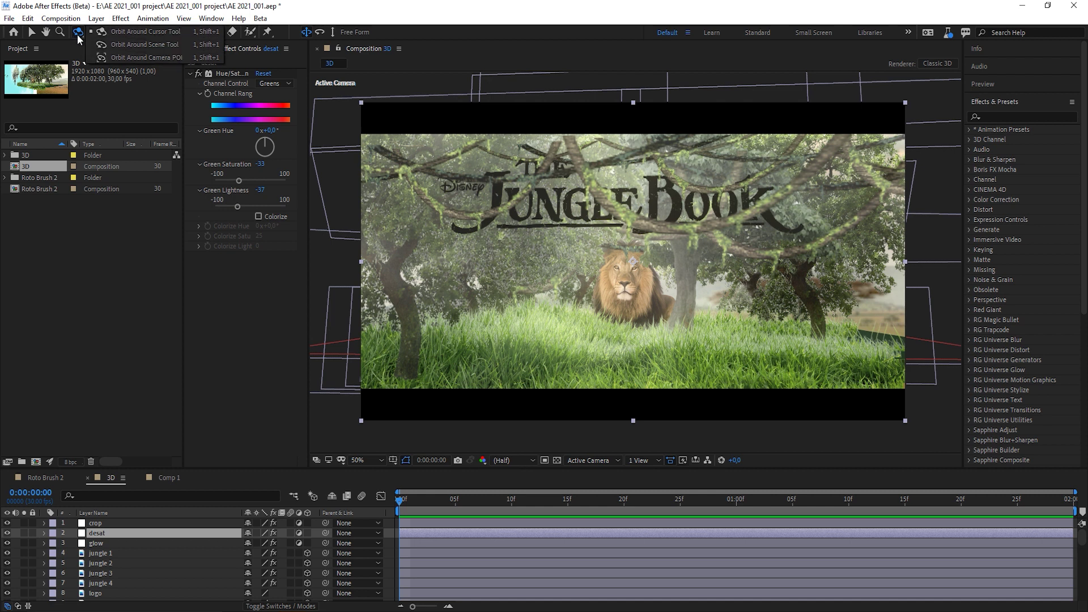
click(93, 33)
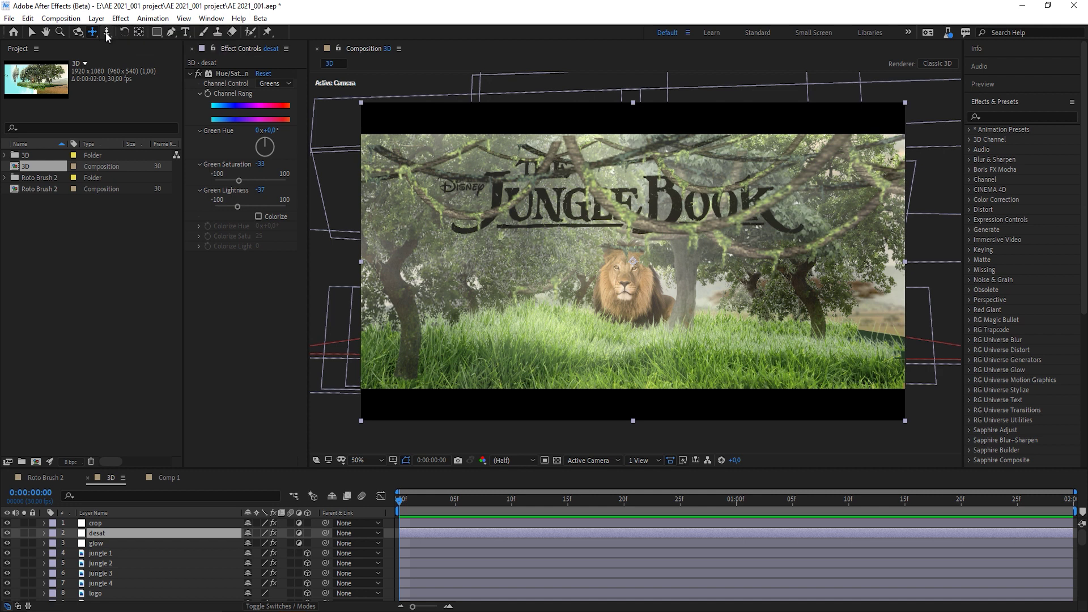
click(107, 34)
- Use Dolly Towards Cursor to push the 3D view in on the lion and Jungle Book title
click(108, 35)
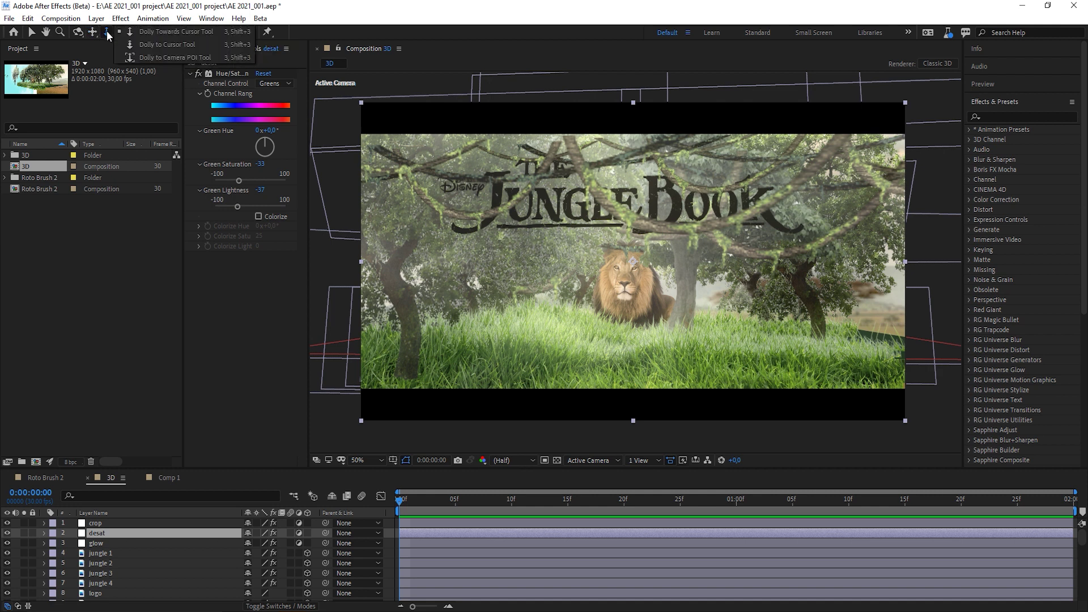
click(136, 32)
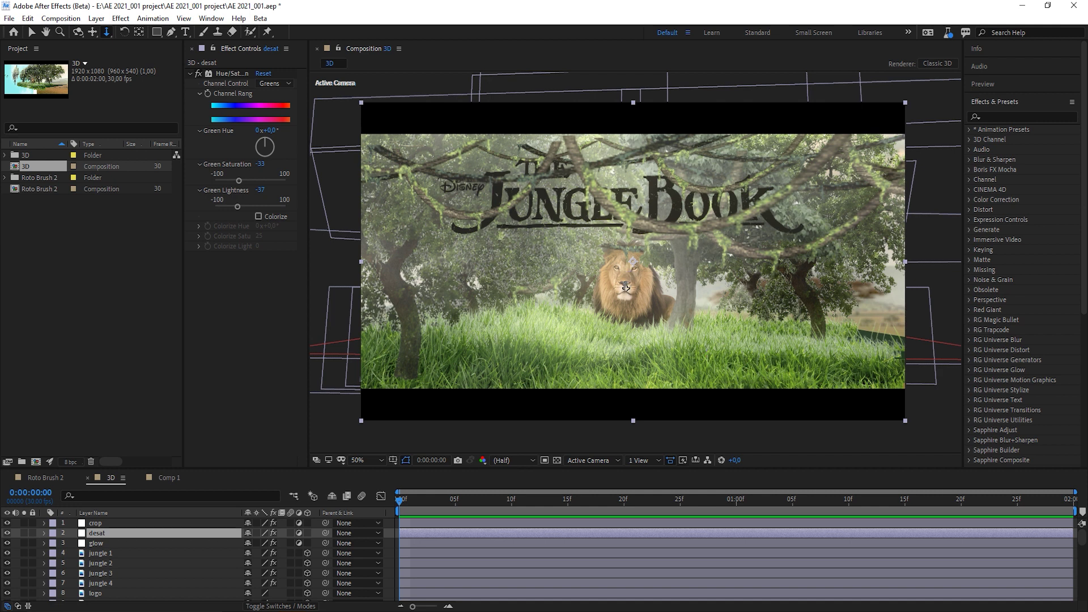
click(626, 295)
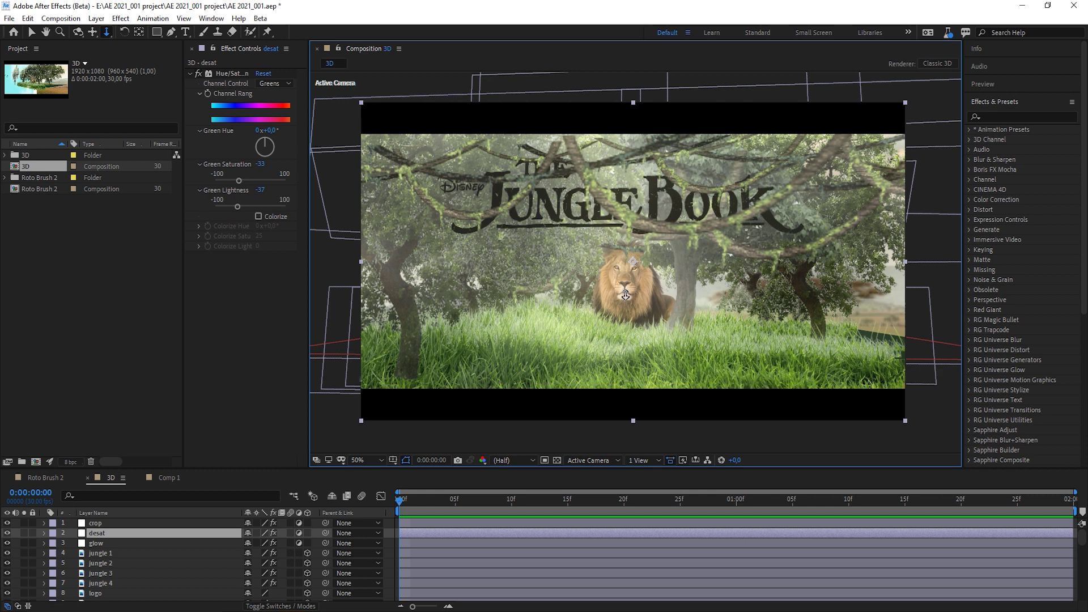
drag(626, 295, 623, 236)
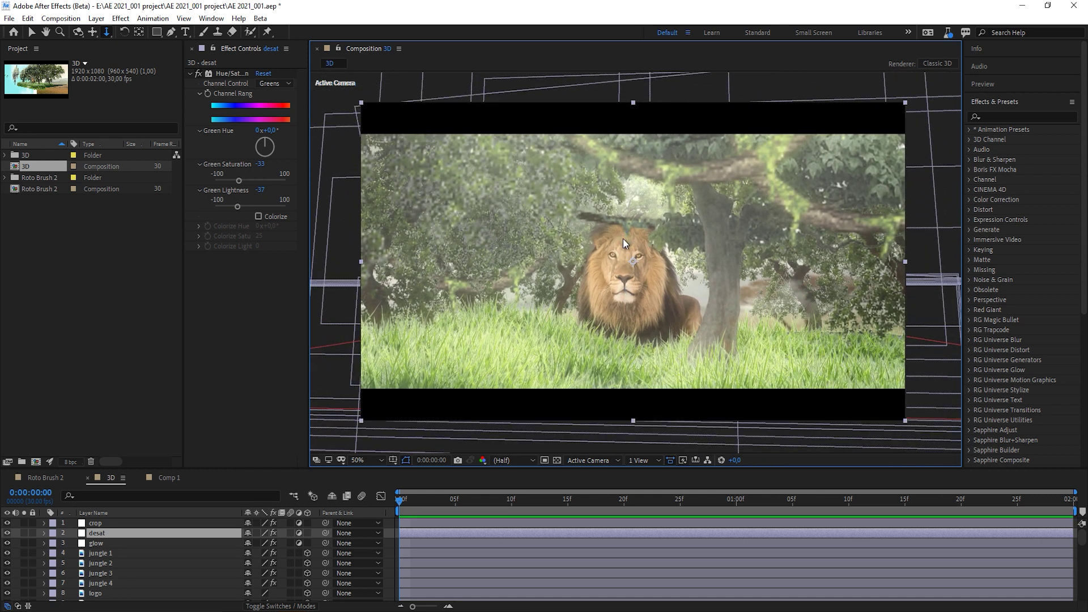
key(ctrl+z)
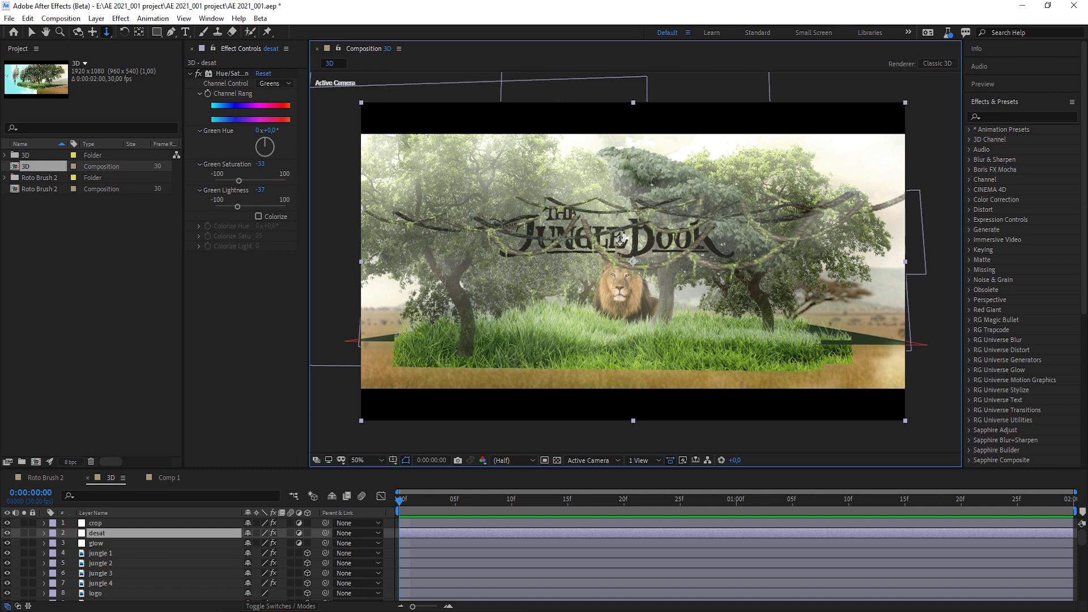
mouse_move(620, 238)
mouse_down()
mouse_move(619, 165)
mouse_move(630, 224)
mouse_up()
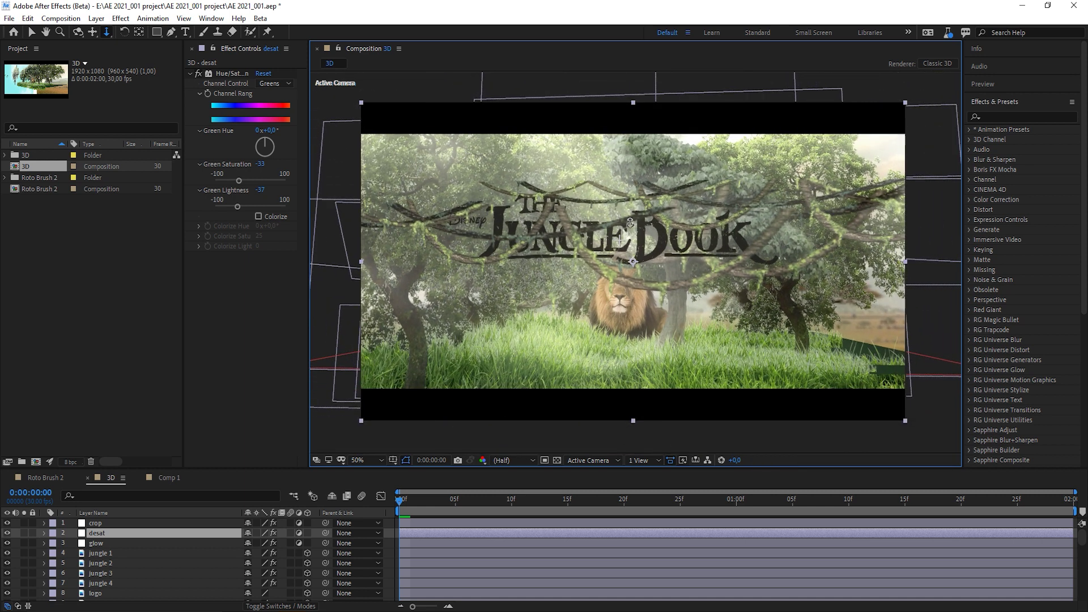
mouse_move(798, 322)
mouse_down()
mouse_move(797, 239)
mouse_move(795, 300)
mouse_up()
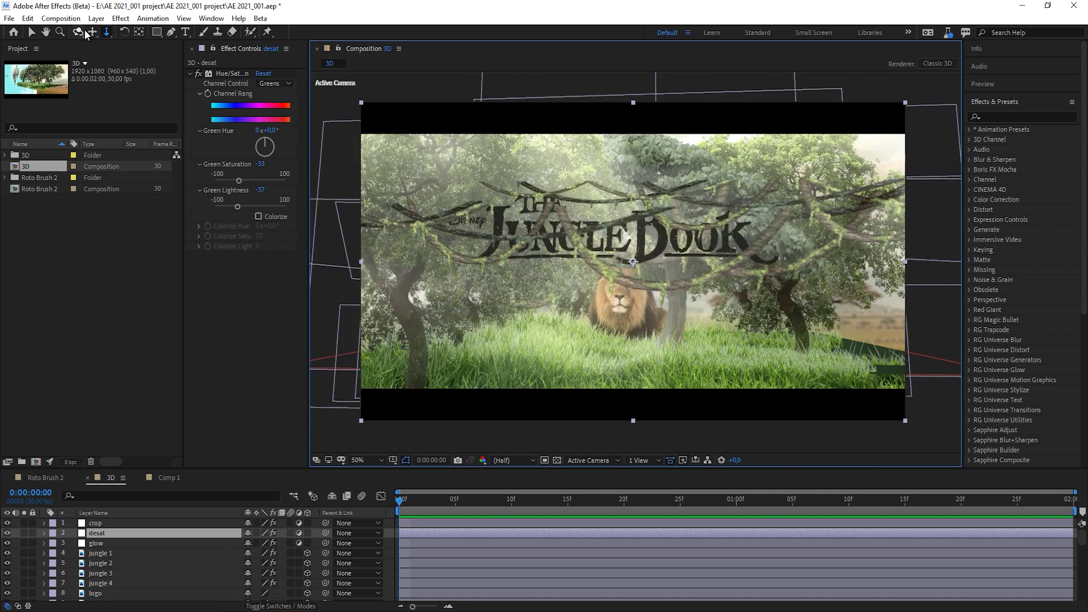
- Orbit the 3D view slightly around the jungle scene with Orbit Around Cursor
click(78, 33)
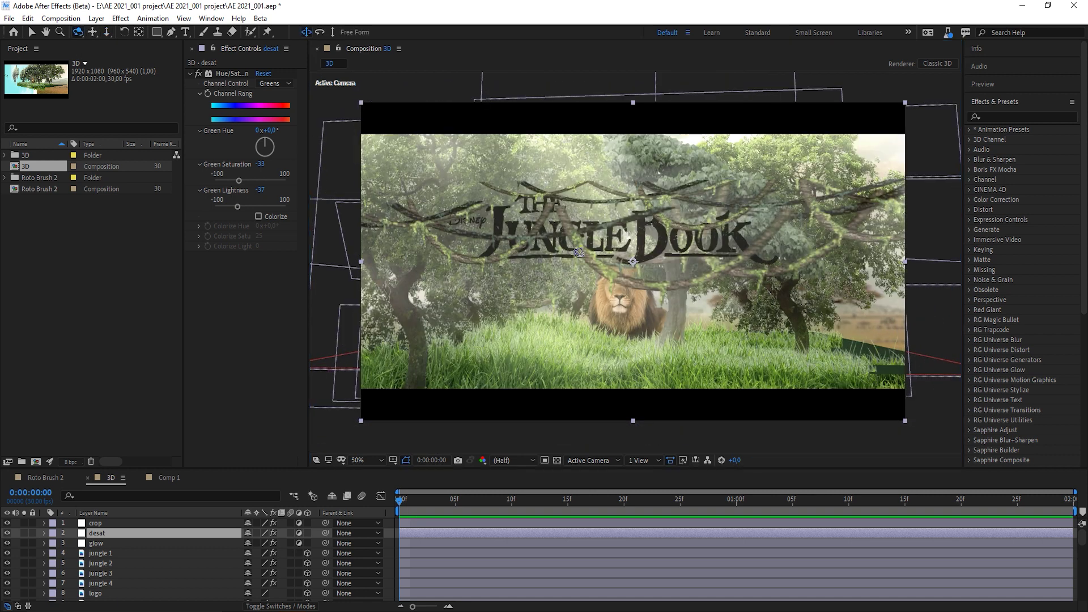
drag(79, 32, 158, 52)
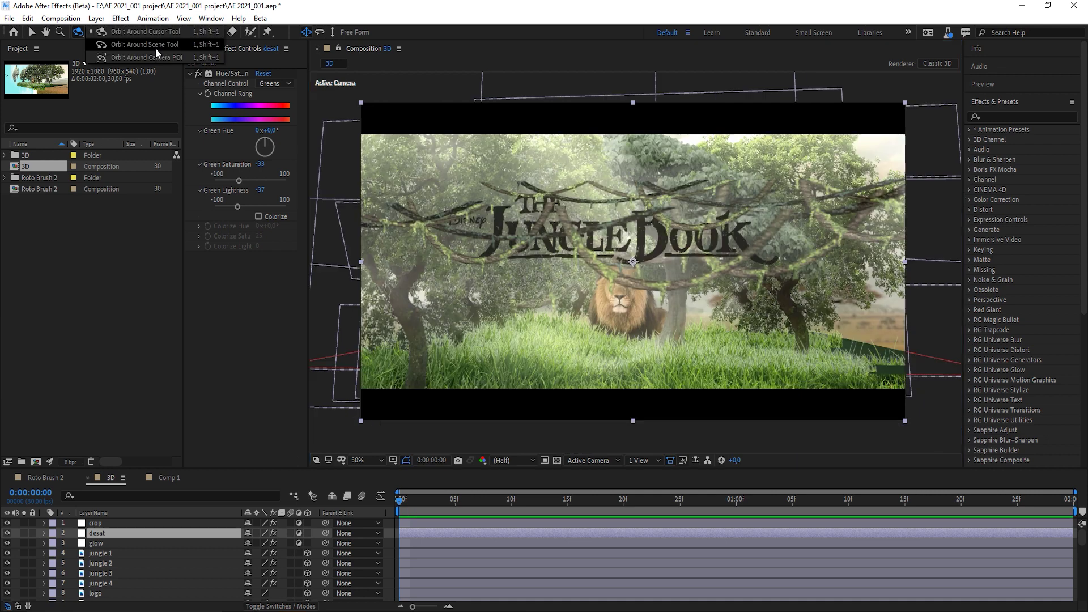
drag(626, 288, 634, 262)
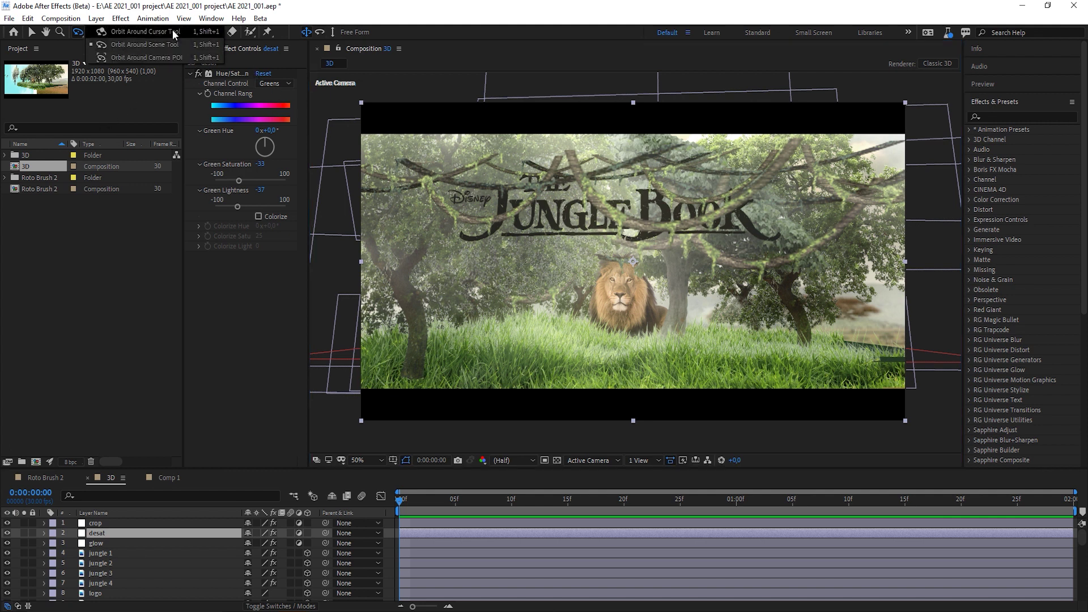
mouse_move(856, 277)
mouse_down()
mouse_move(841, 278)
mouse_move(804, 236)
mouse_move(773, 273)
mouse_move(804, 238)
mouse_move(840, 278)
mouse_move(855, 274)
mouse_up()
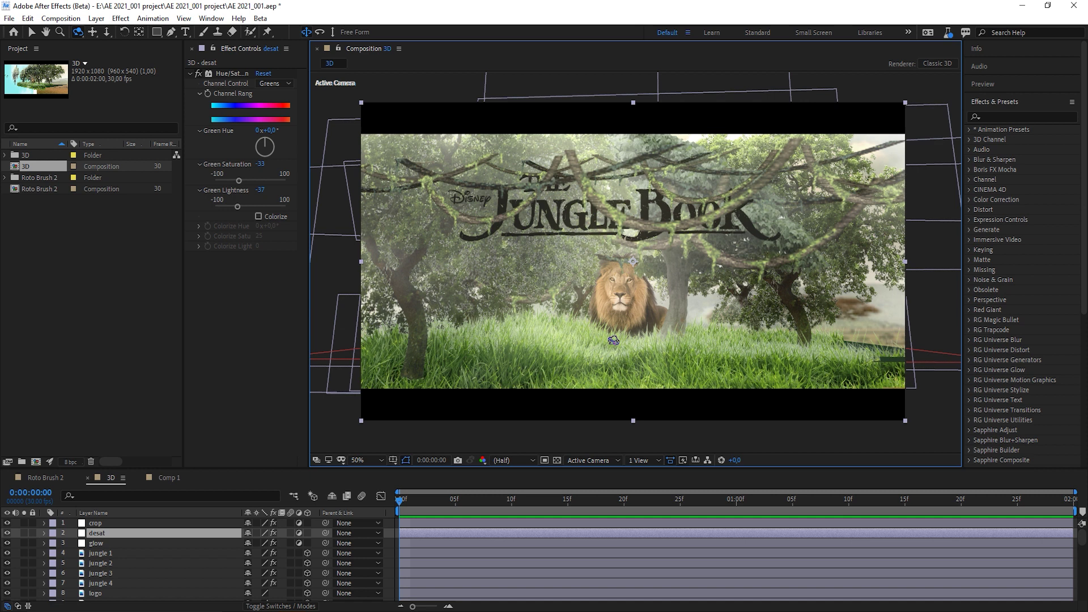
- Create a Default camera layer from the current 3D view using the View menu
click(184, 18)
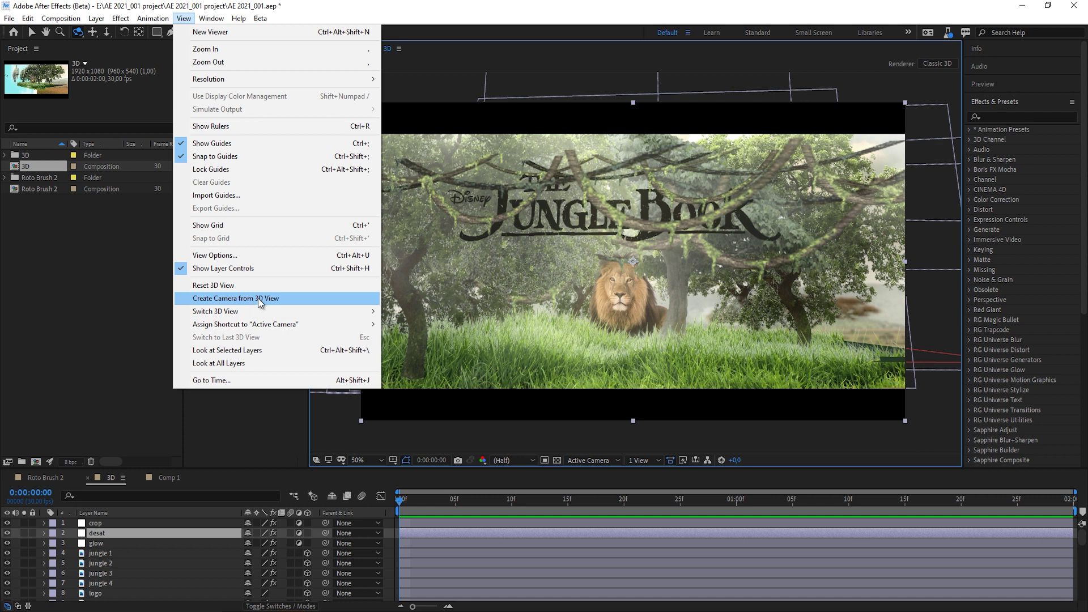
click(257, 298)
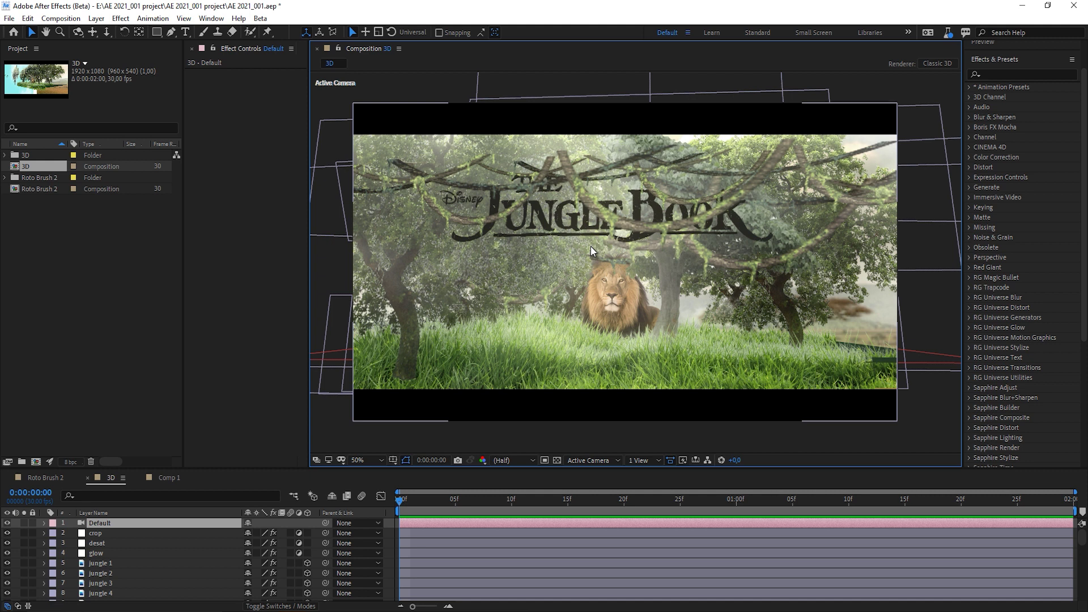
- Add a new 50mm camera layer, Camera 1, then select the Default camera
key(comma)
click(45, 523)
click(96, 18)
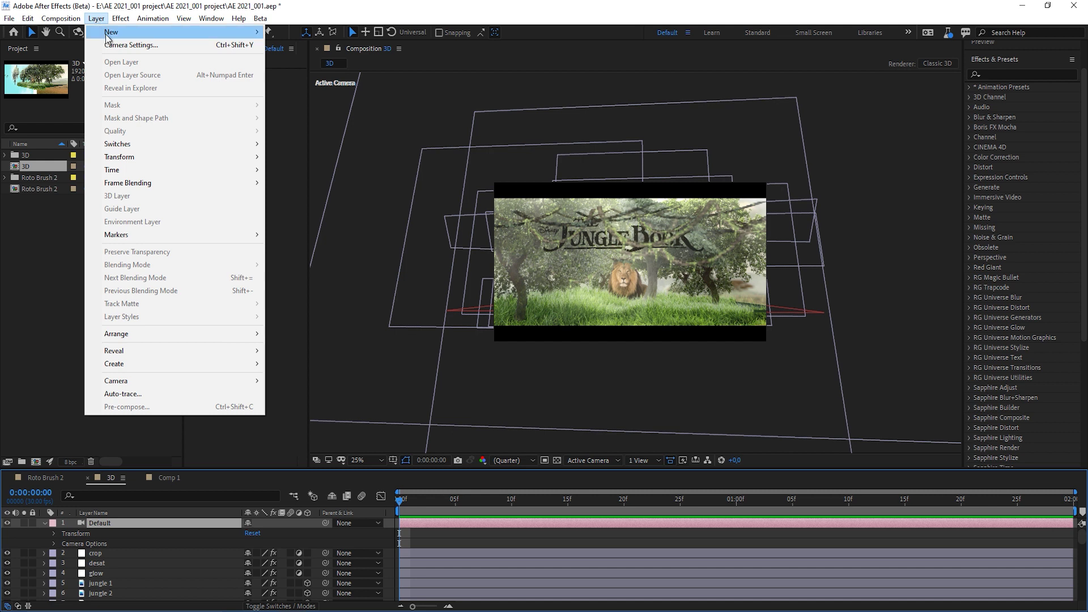
mouse_move(209, 35)
click(340, 71)
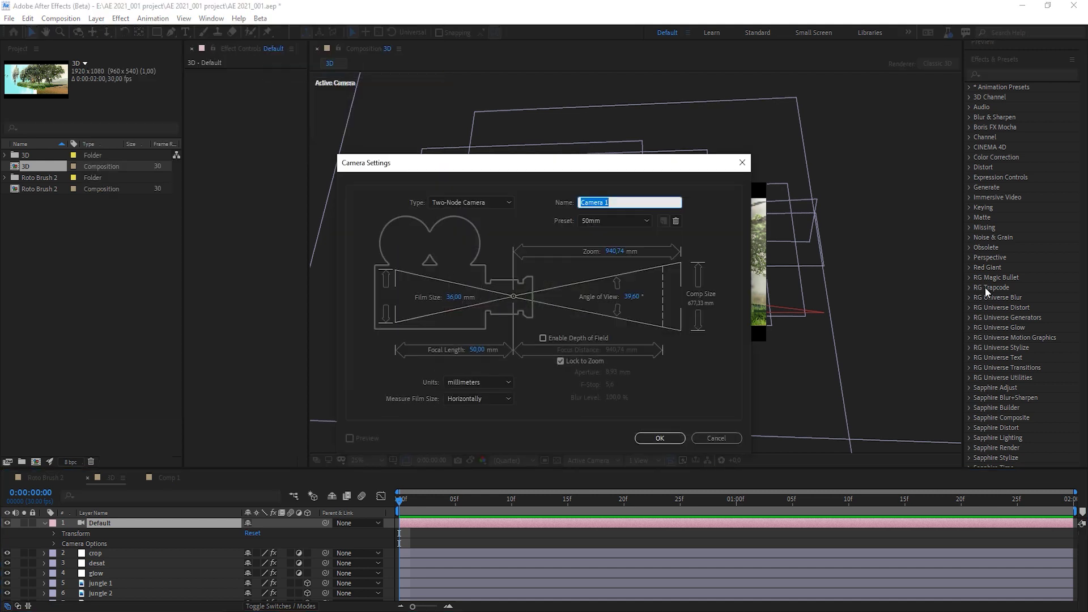
click(648, 439)
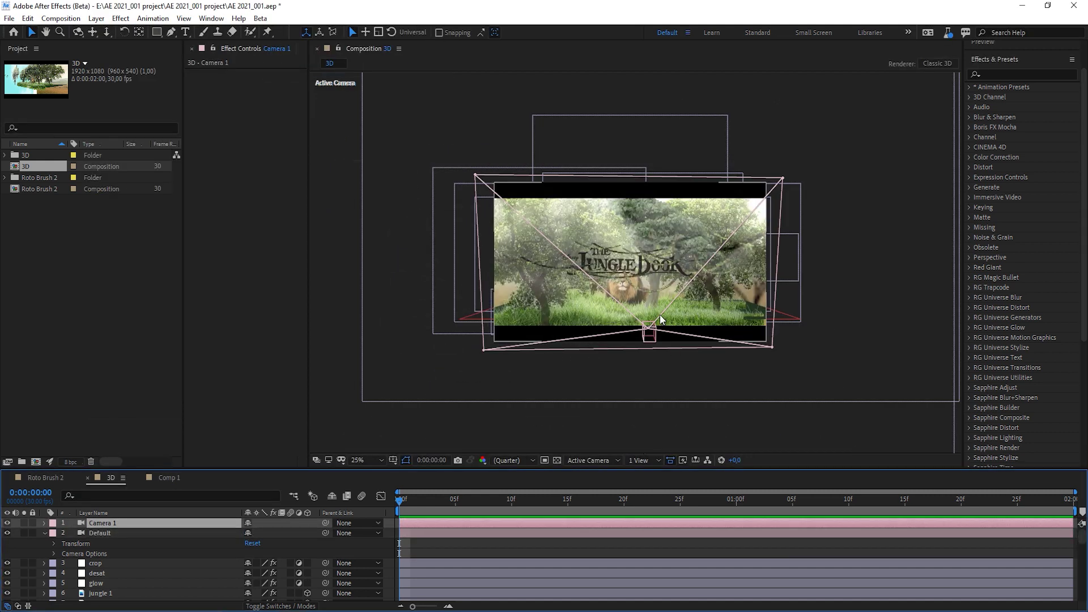
click(650, 335)
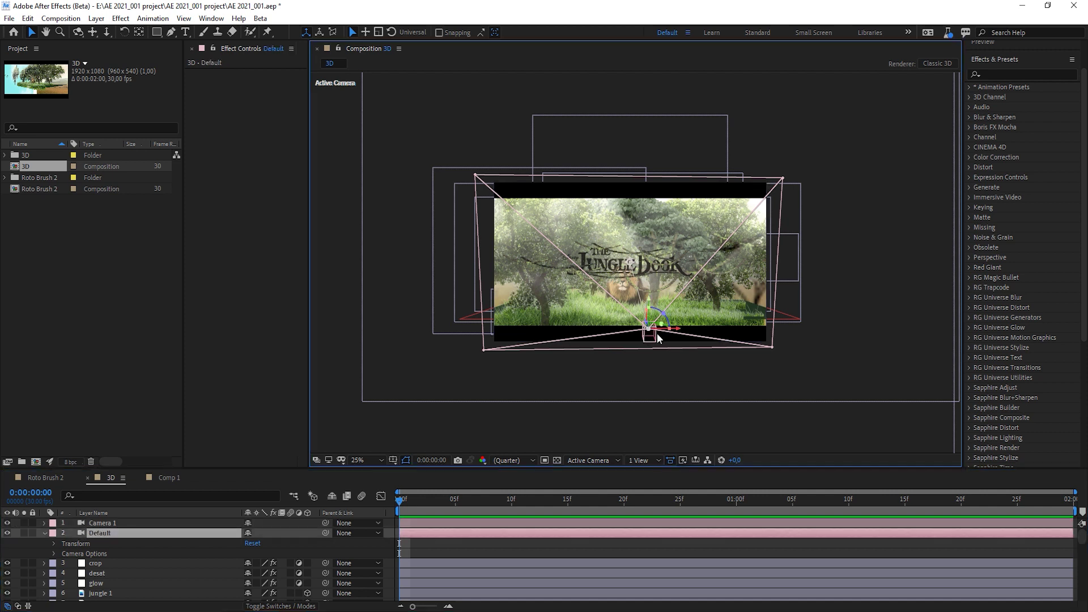
key(period)
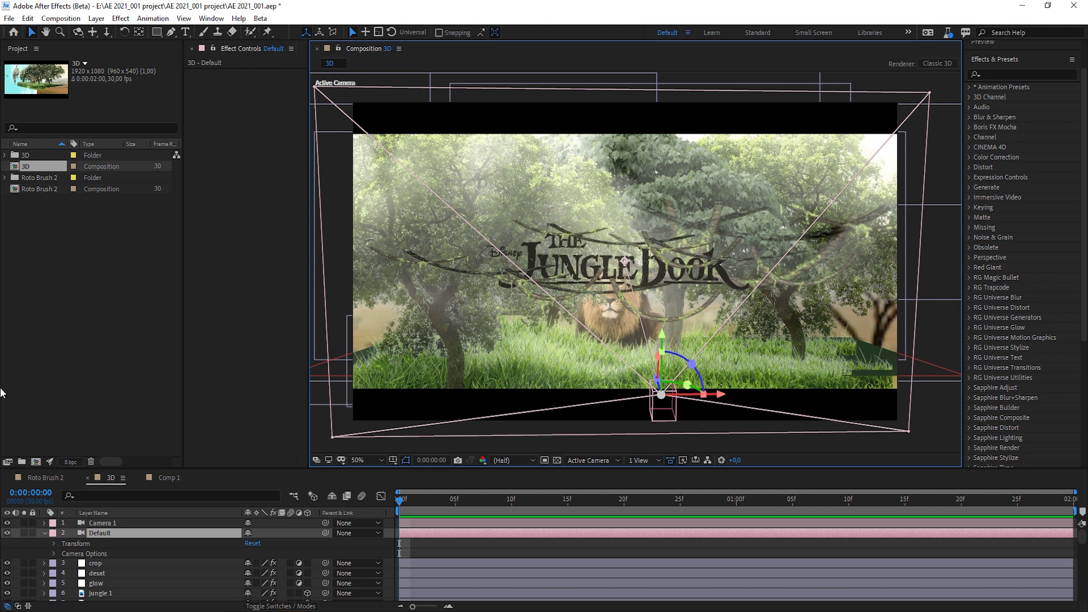
- Solo the lion layer, re-enable its 3D switch, and zoom to 100%
click(45, 535)
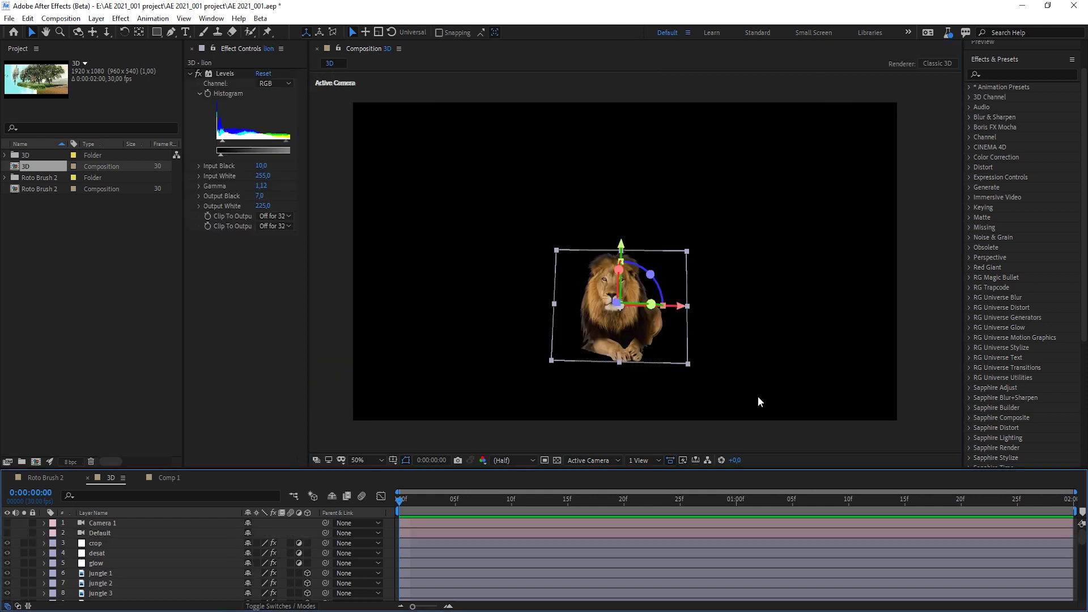
scroll(757, 396, down, 2)
scroll(68, 553, down, 8)
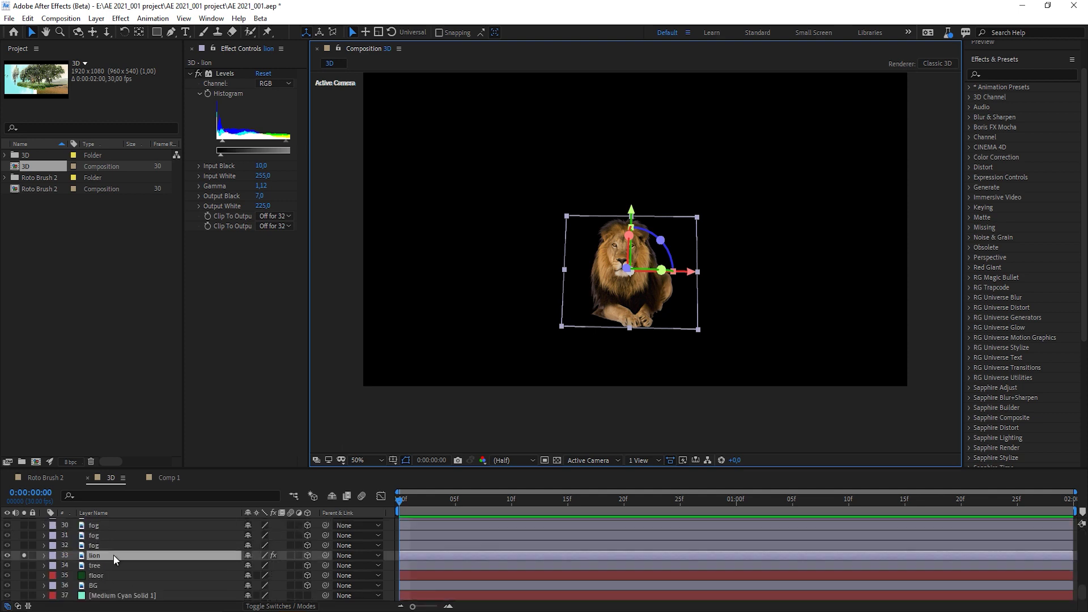
click(307, 555)
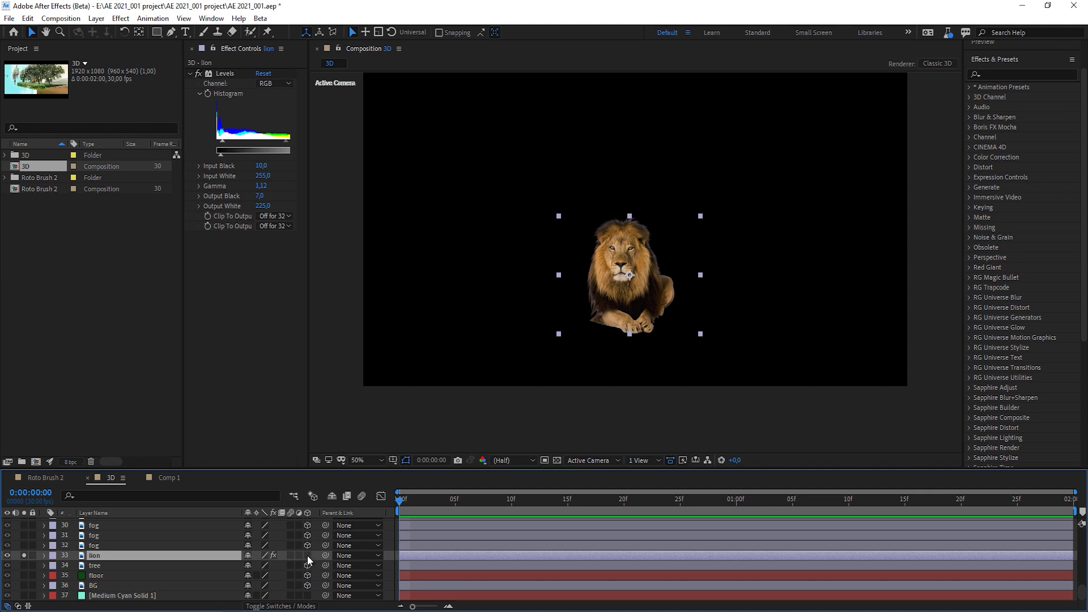
click(307, 556)
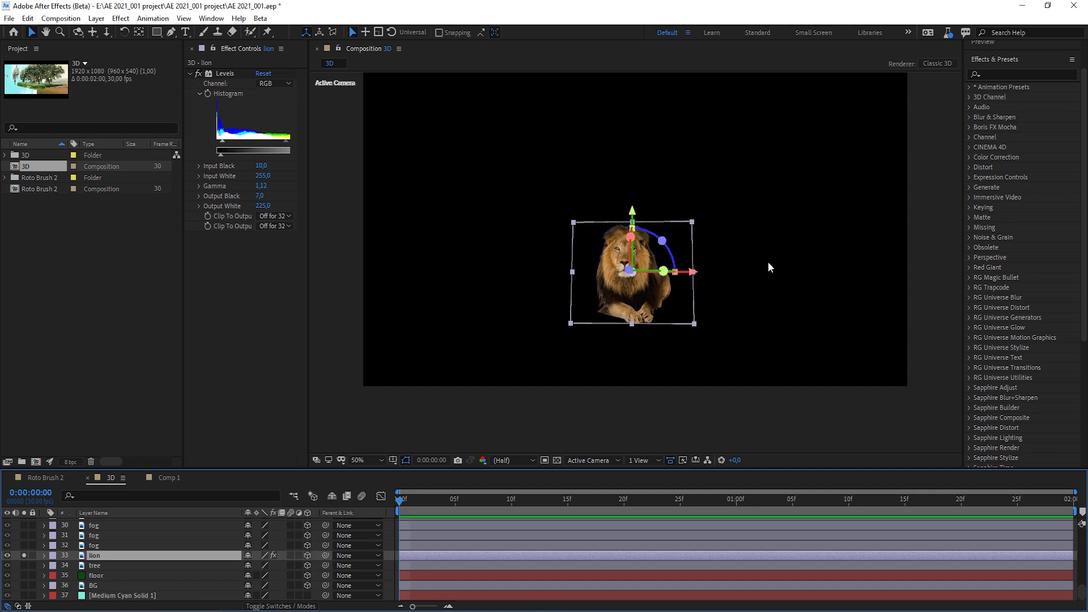
key(period)
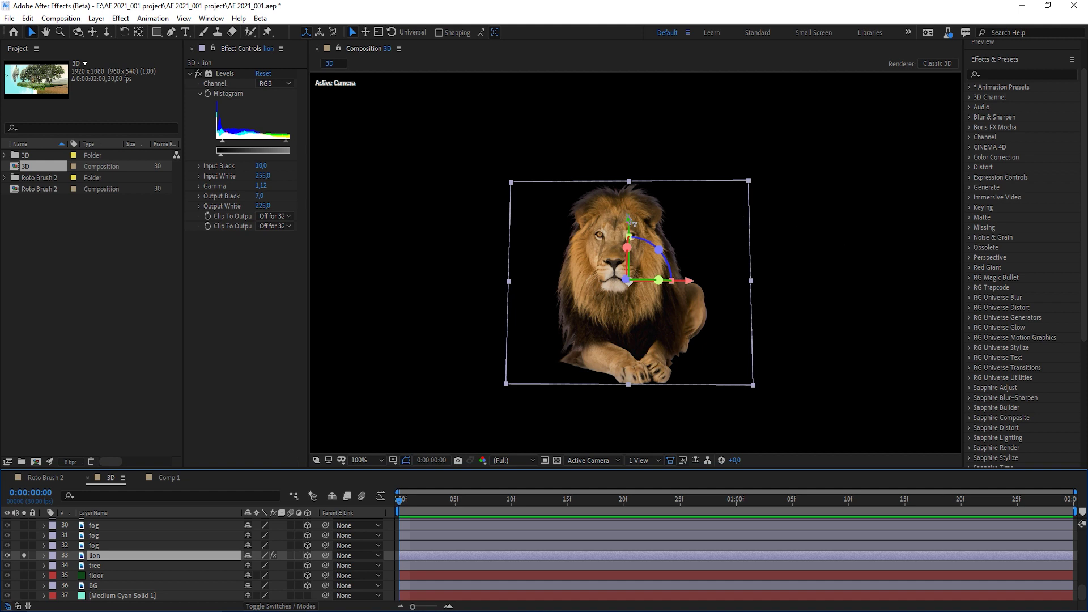
- Move the lion up and to the right, and tilt it about 21°
mouse_move(629, 220)
mouse_down()
mouse_move(630, 182)
mouse_move(634, 349)
mouse_move(634, 168)
mouse_move(633, 297)
mouse_move(633, 214)
mouse_up()
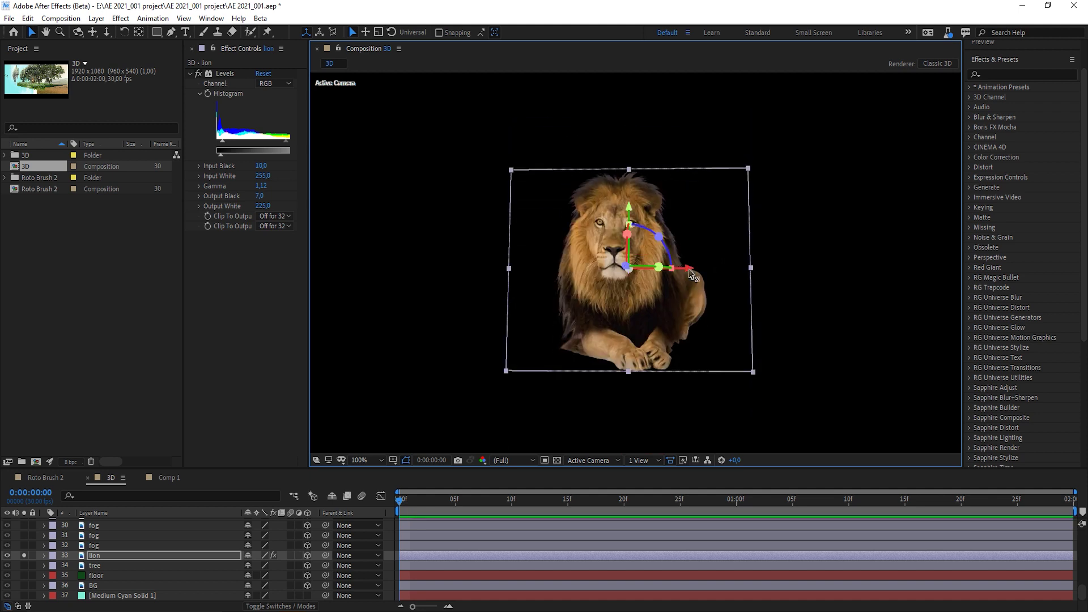
drag(689, 271, 766, 299)
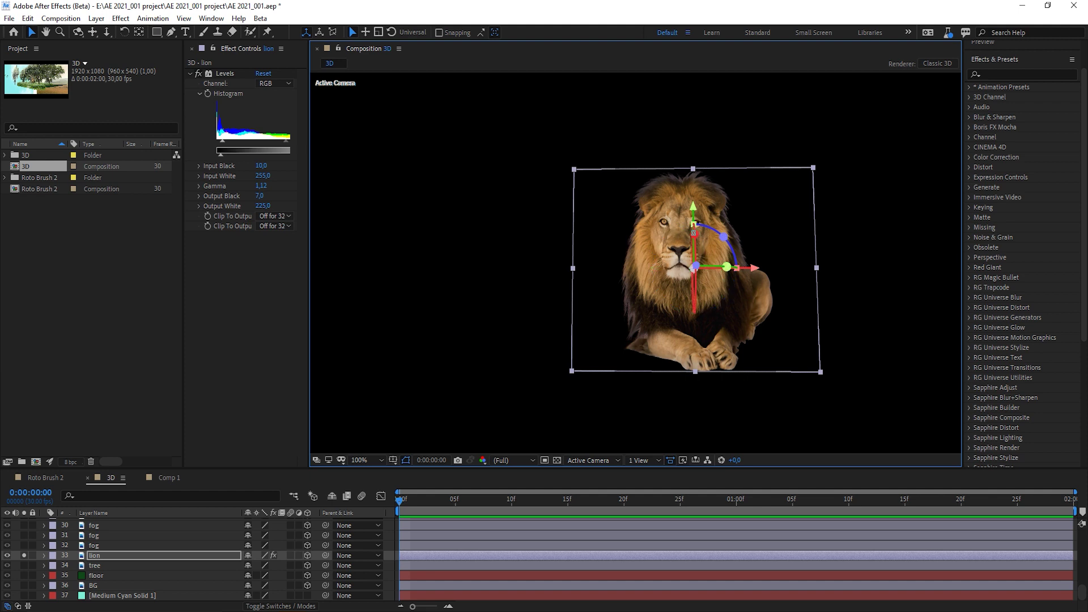
drag(694, 235, 735, 306)
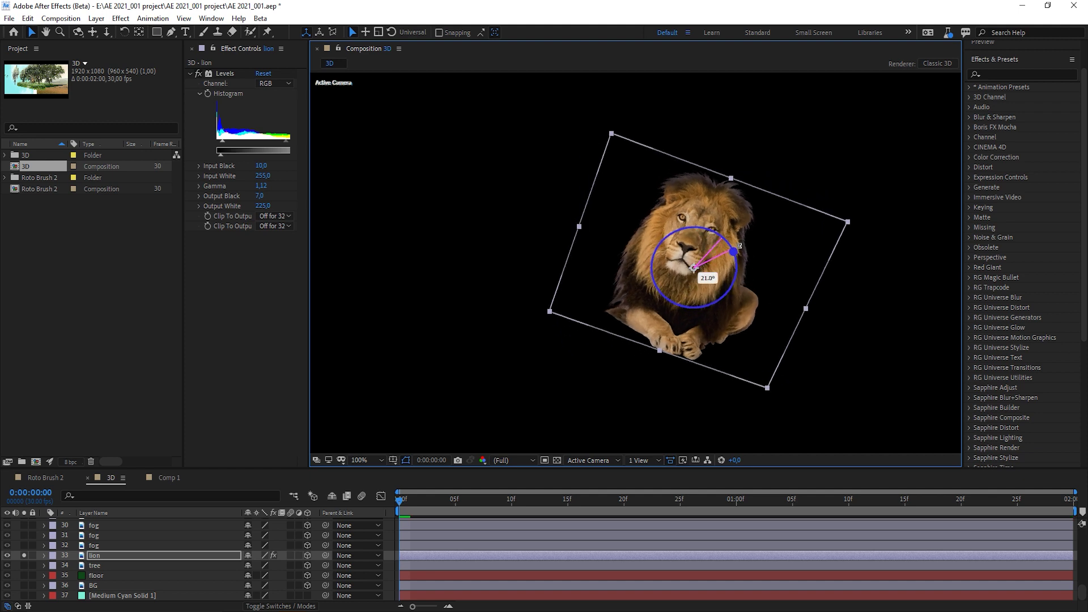
- Zoom in and stretch the lion slightly taller
key(.)
drag(770, 236, 775, 209)
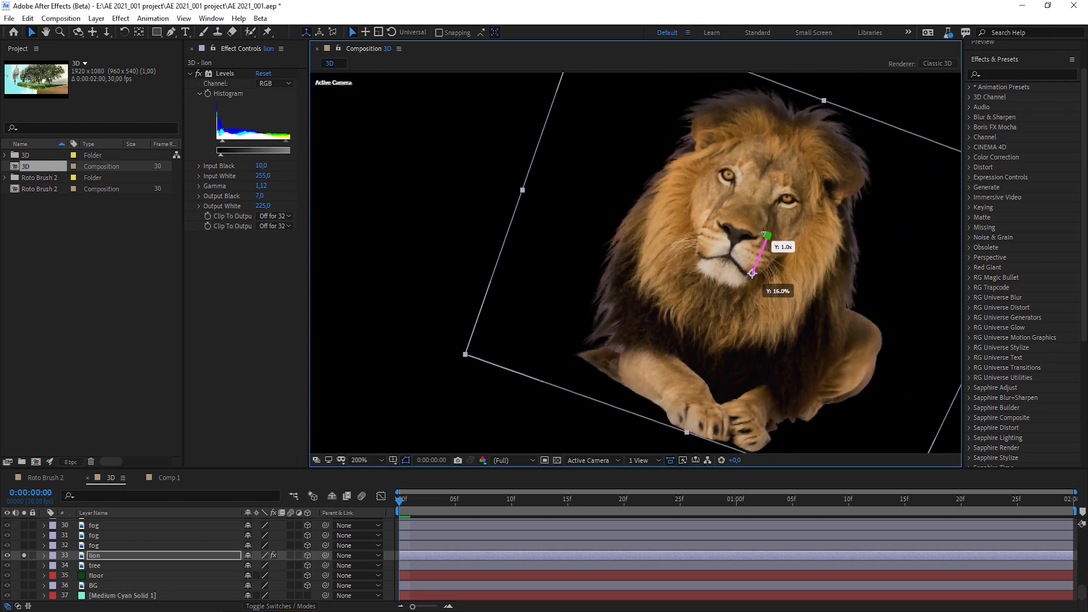
drag(765, 233, 737, 232)
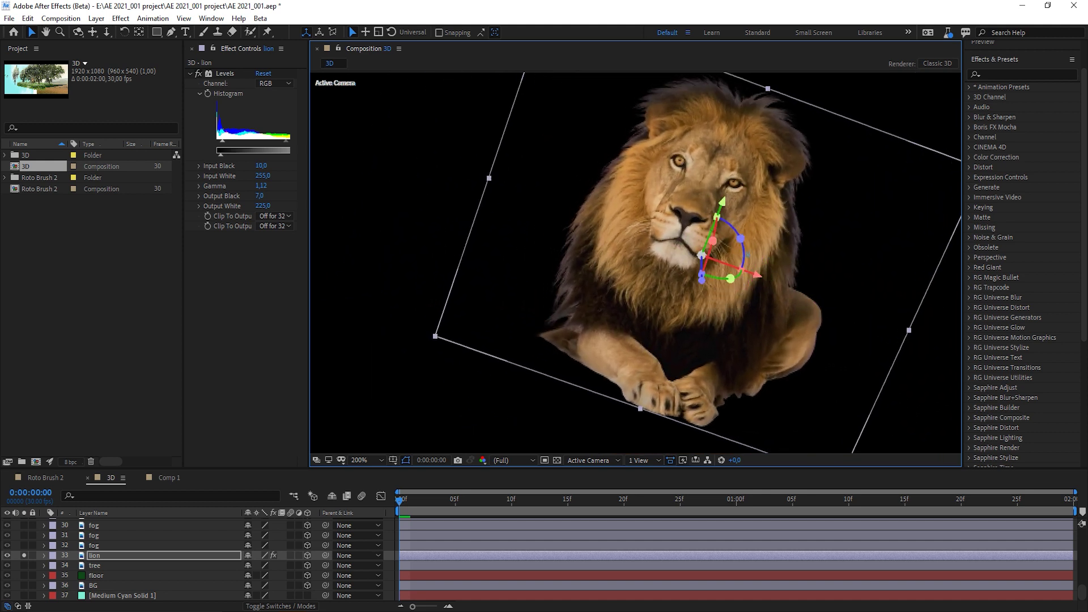
- Turn the lion to face the camera, then move it down and forward into the grass
key(ctrl+z)
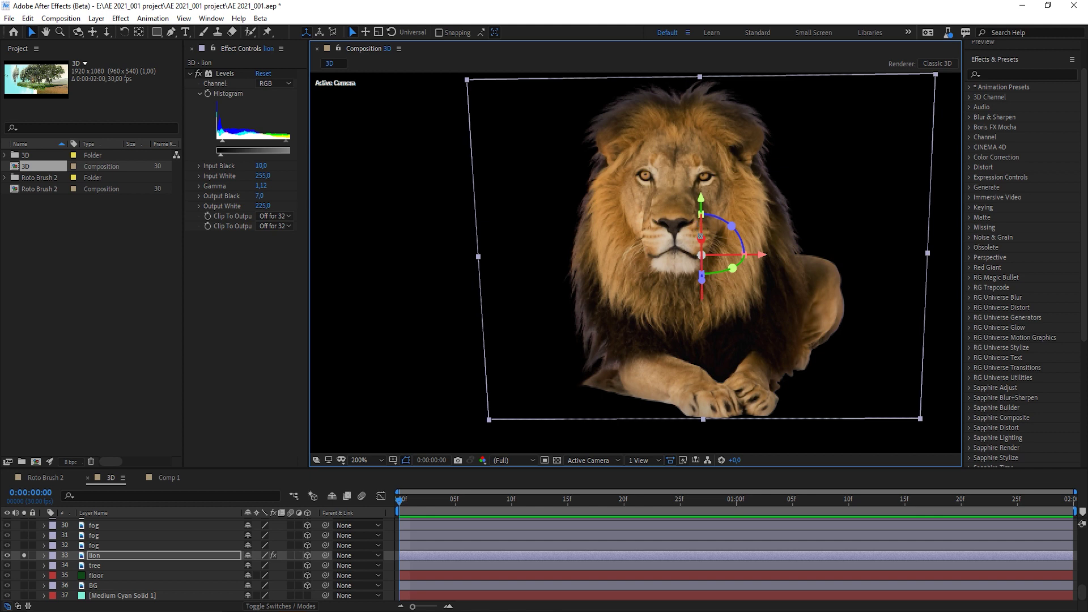
drag(709, 255, 710, 299)
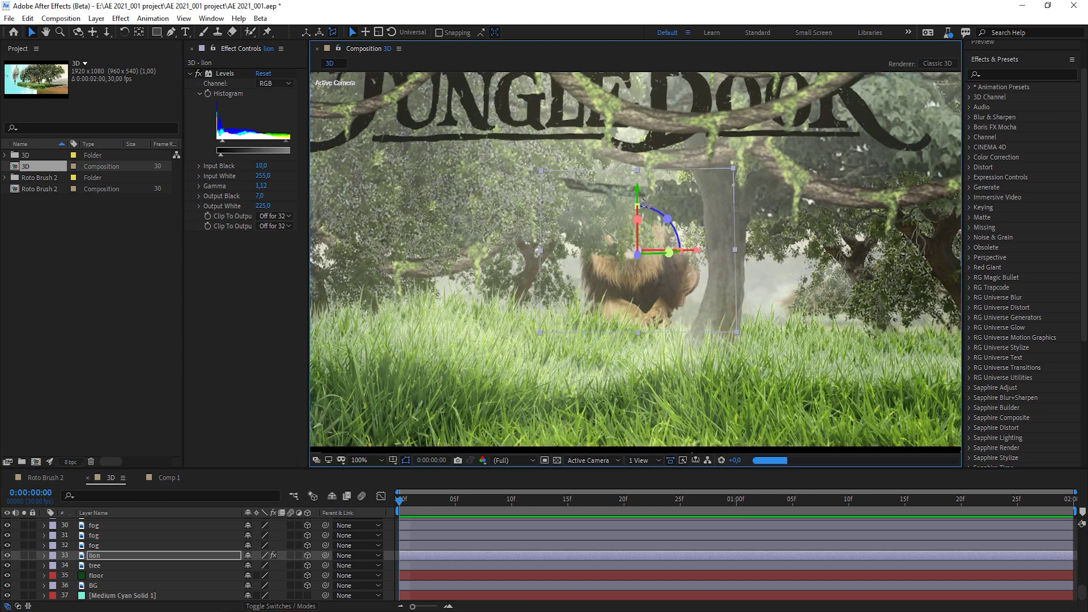
drag(639, 198, 650, 251)
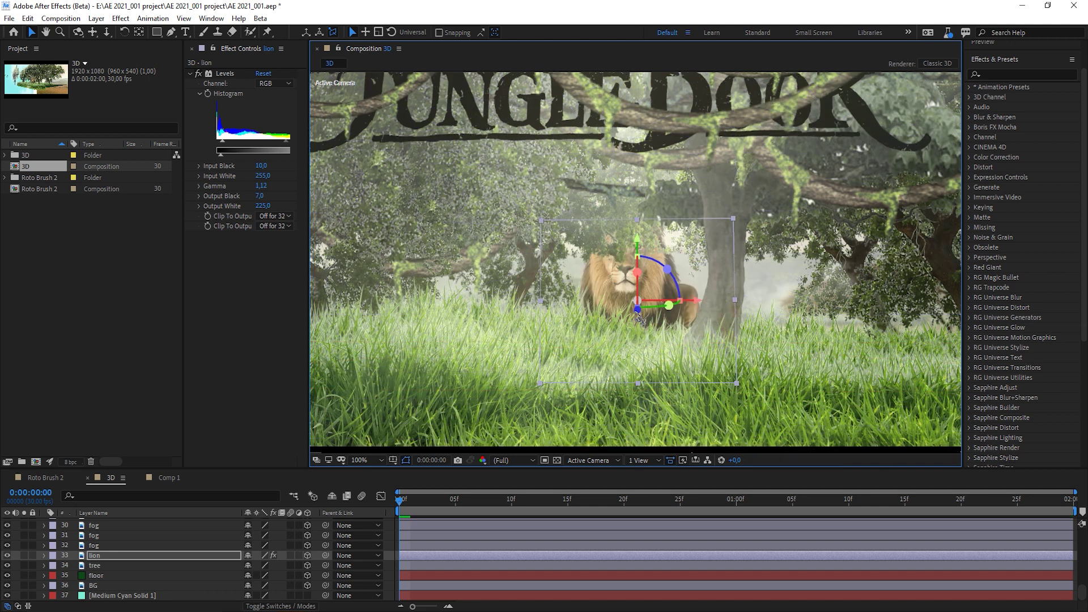
drag(639, 310, 616, 373)
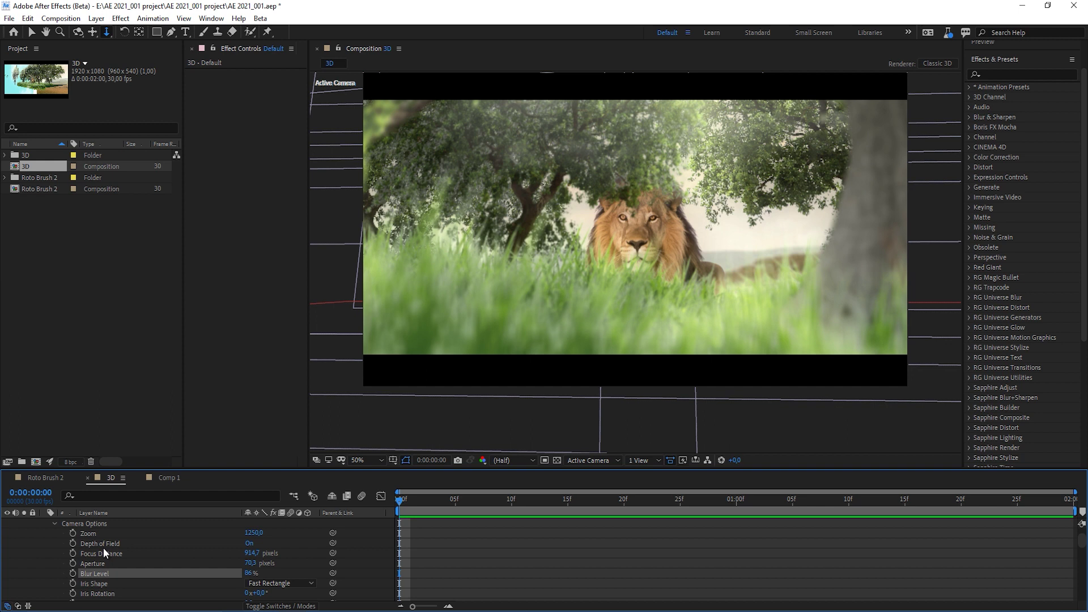
- Open the Roto Brush 2 comp, preview the beach footage, and set the time to 0:00:05:00
double_click(41, 189)
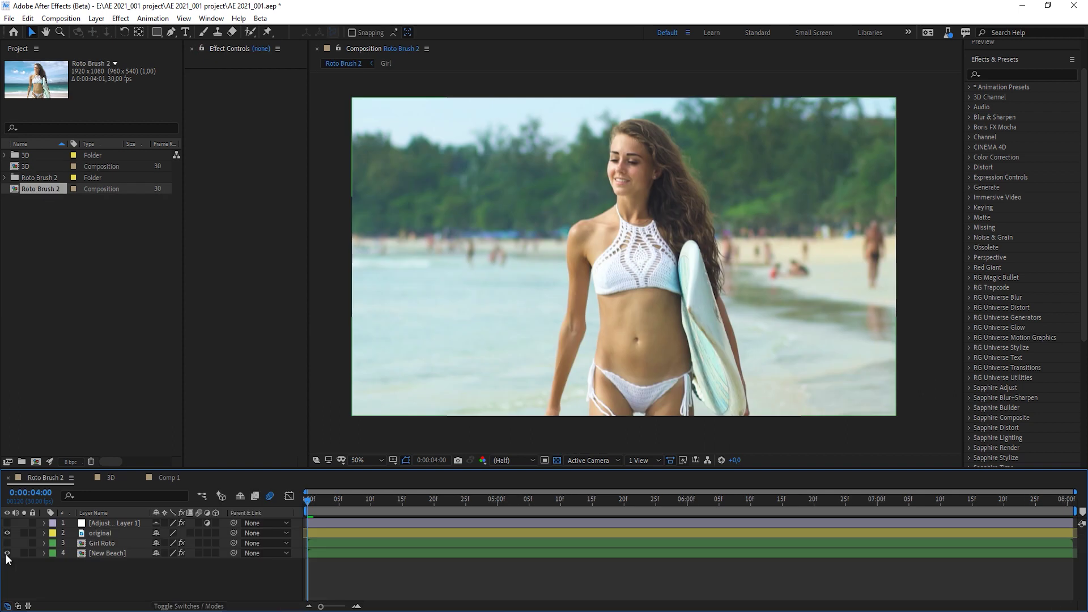
key(space)
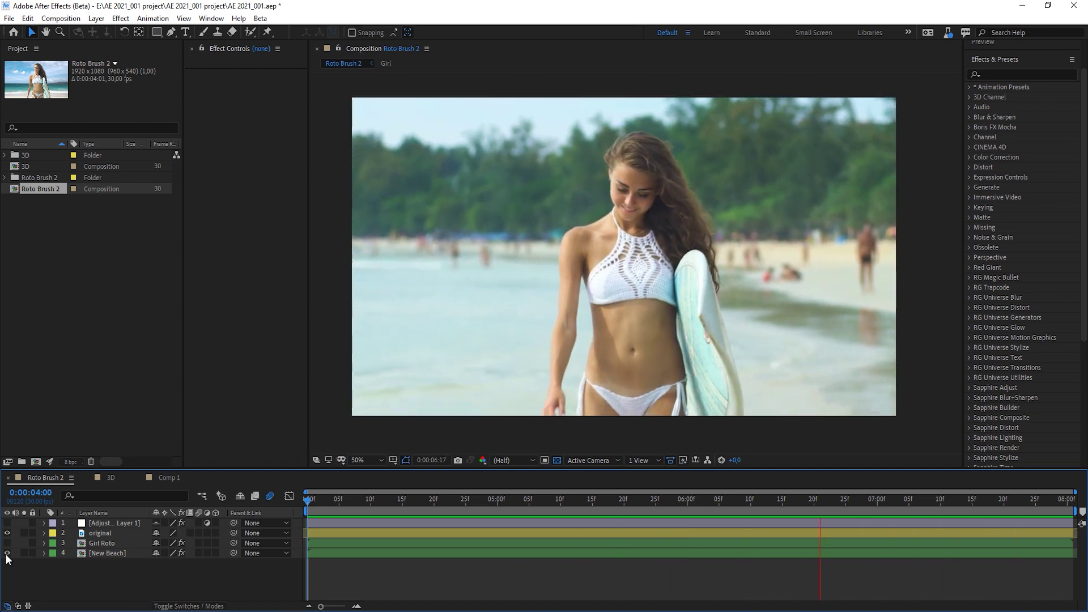
drag(560, 513, 497, 516)
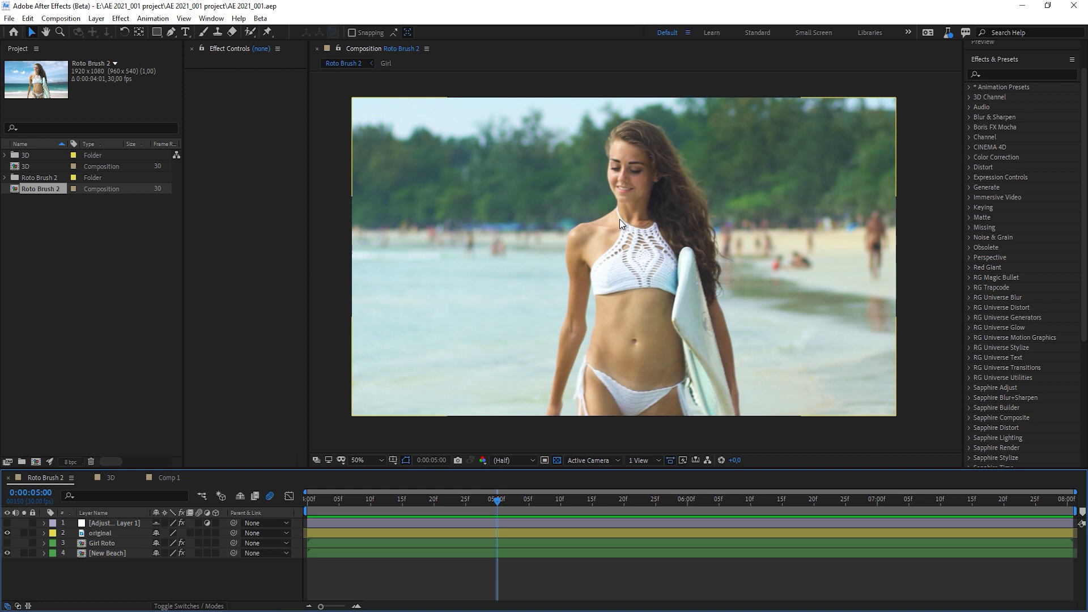
- Hide the original and New Beach layers, inspect Girl Roto's alpha matte, then move it below New Beach
click(6, 533)
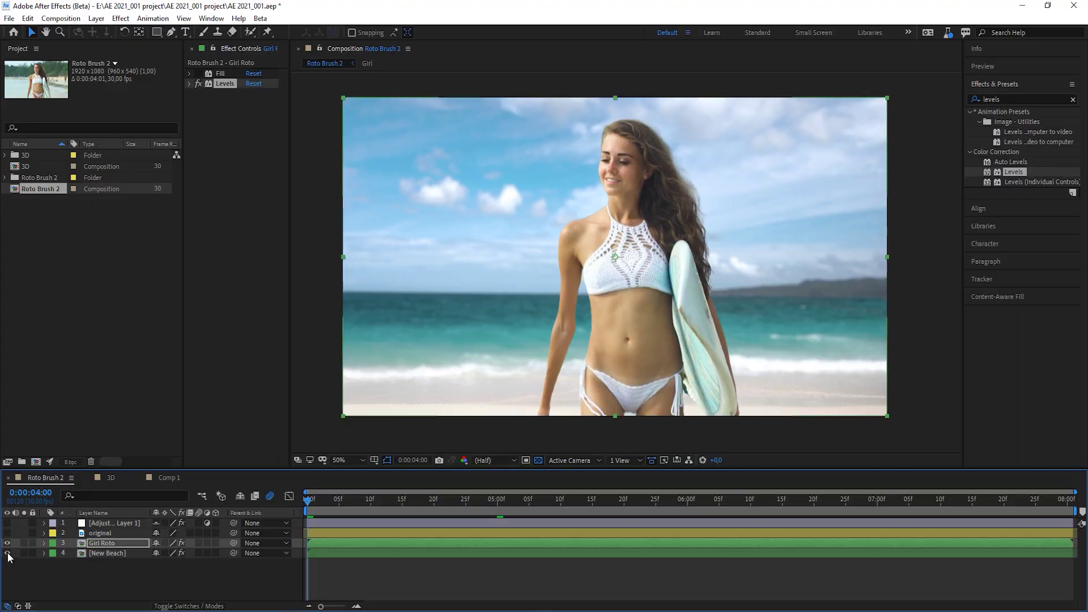
click(6, 553)
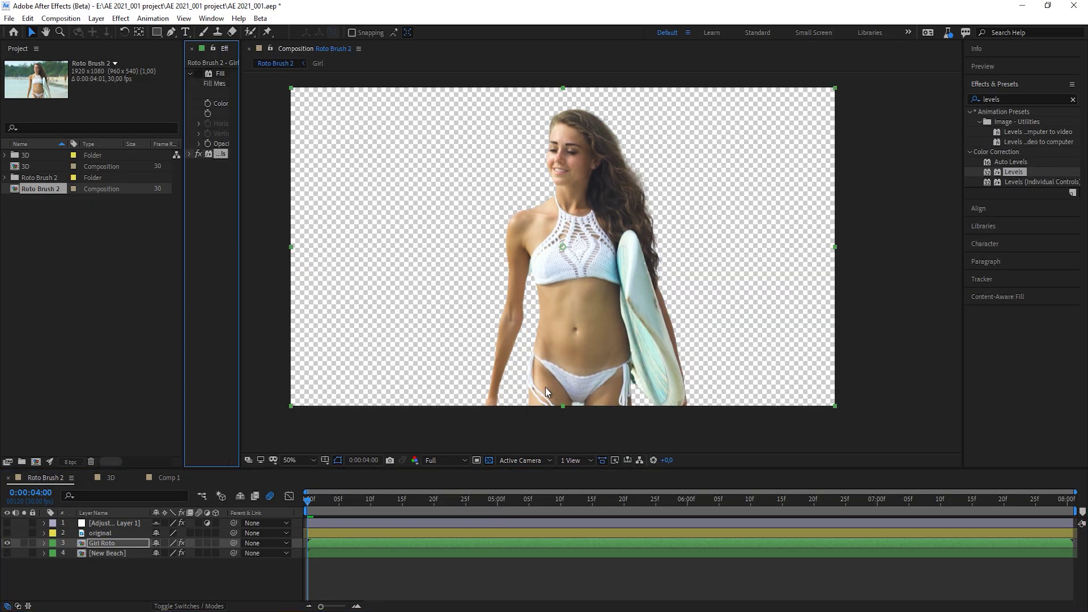
key(alt+4)
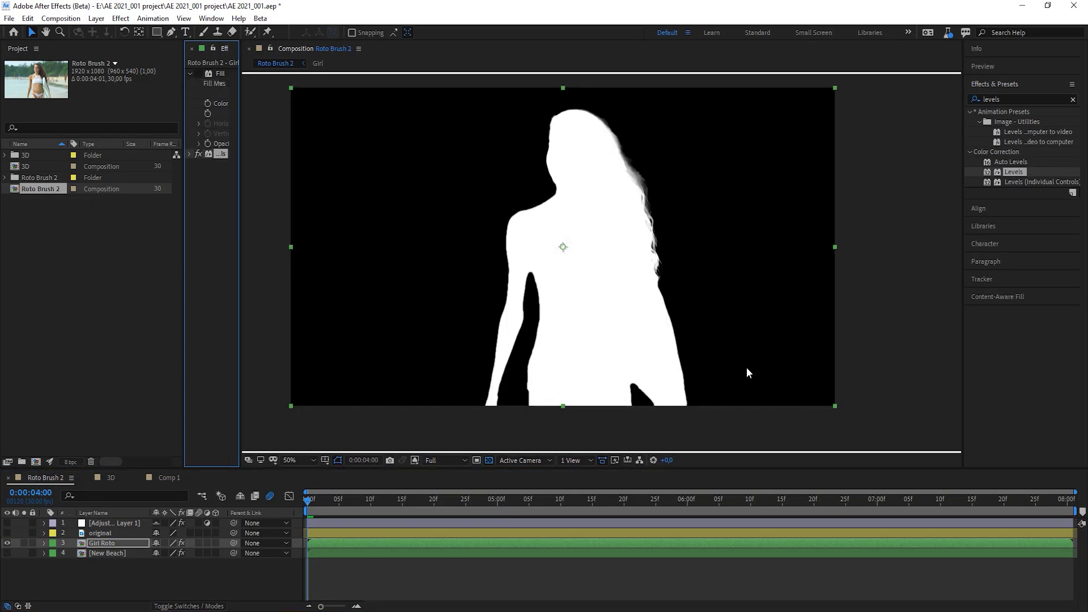
key(slash)
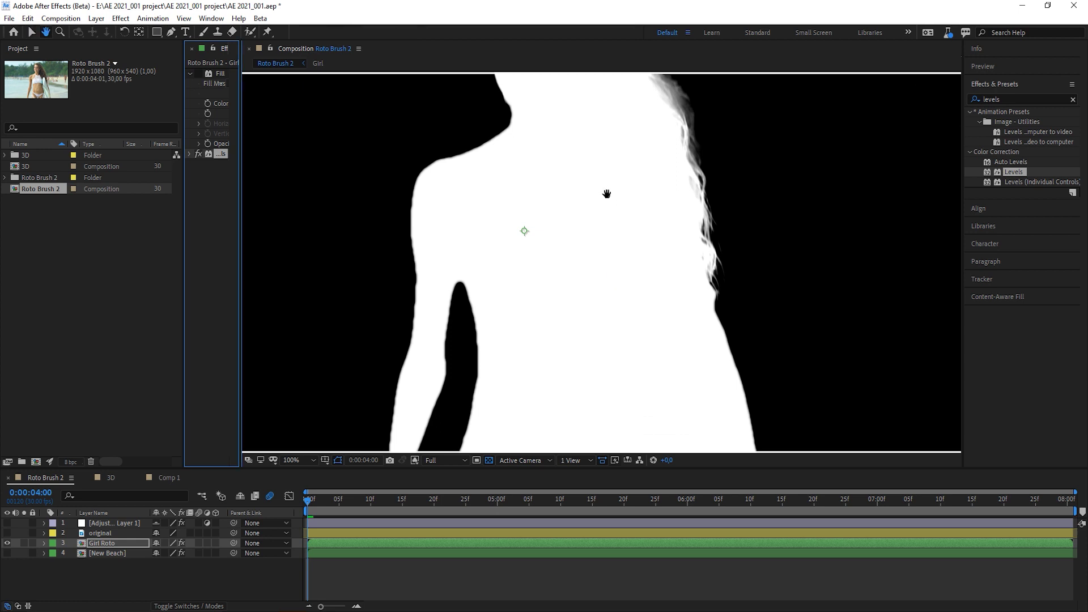
drag(597, 194, 617, 340)
key(shift+slash)
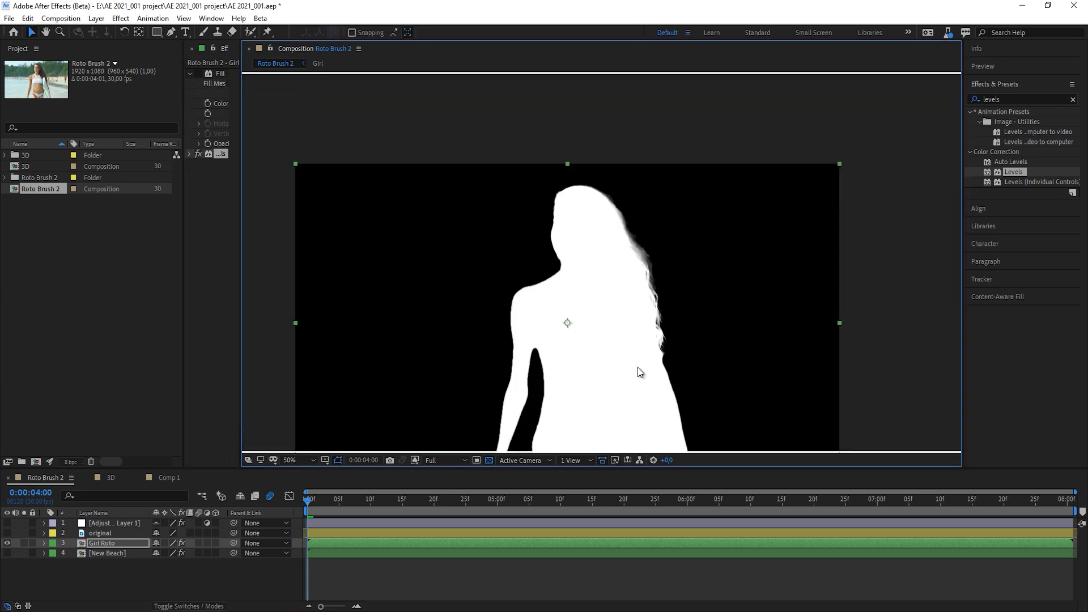
key(comma)
key(alt+4)
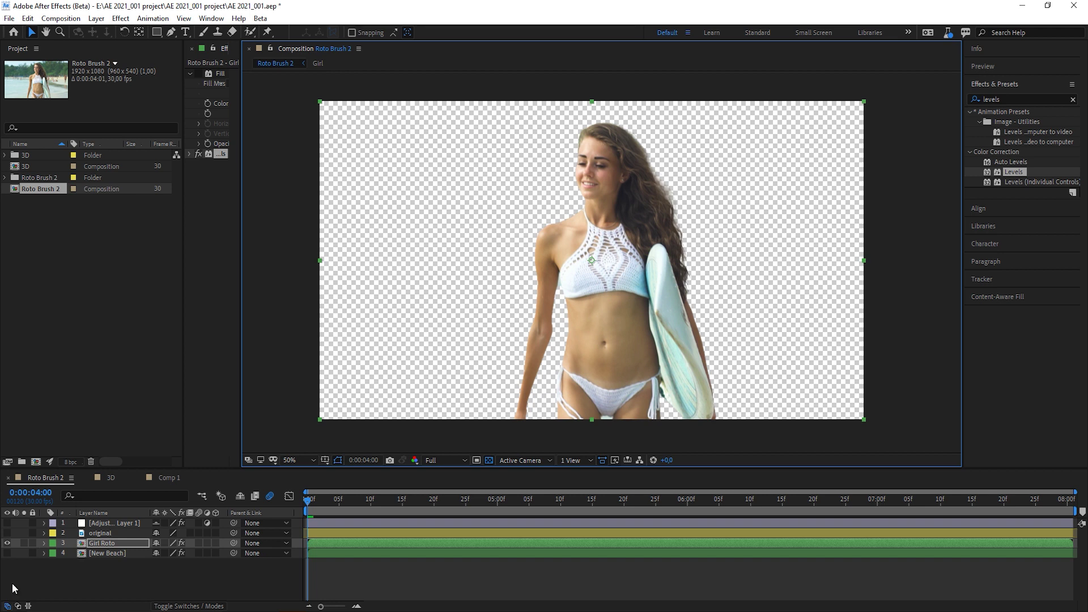
drag(102, 543, 124, 562)
- Make the original girl footage layer visible again and enlarge the composition viewer
click(28, 533)
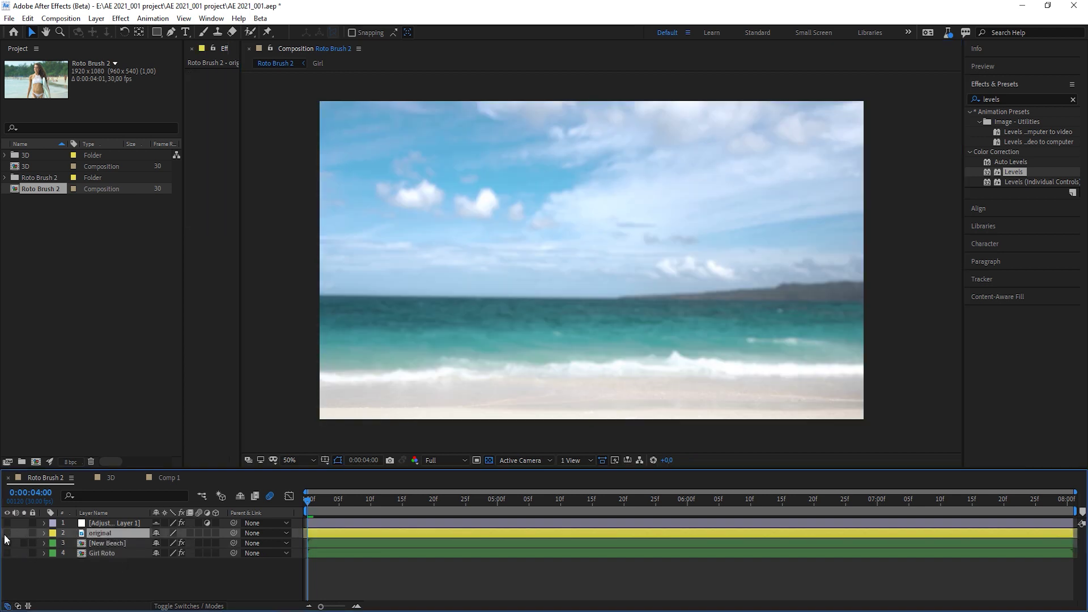
click(7, 533)
scroll(8, 536, down, 1)
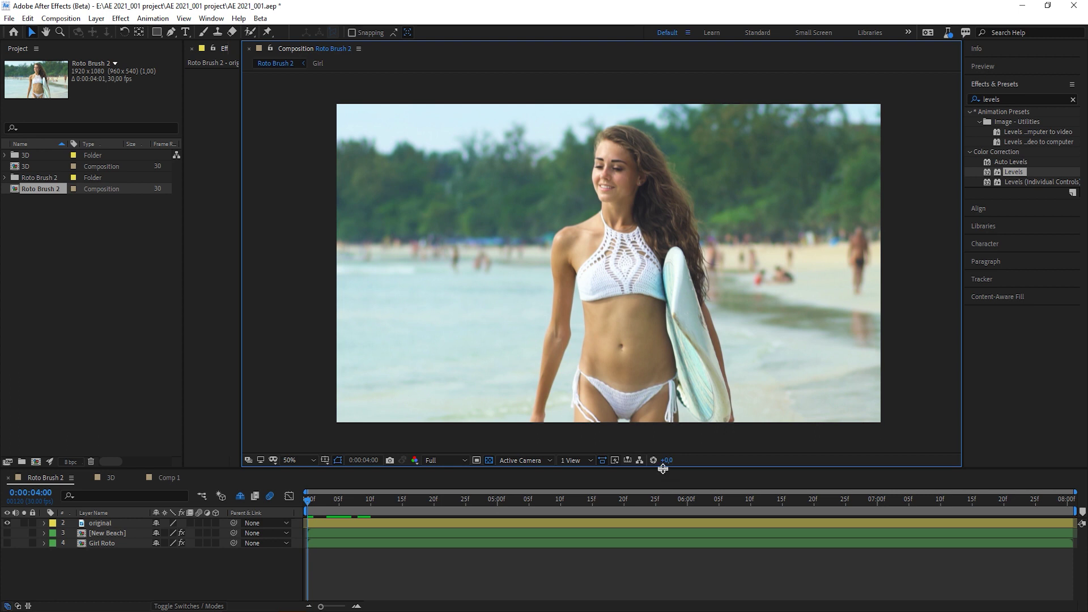
drag(663, 469, 663, 509)
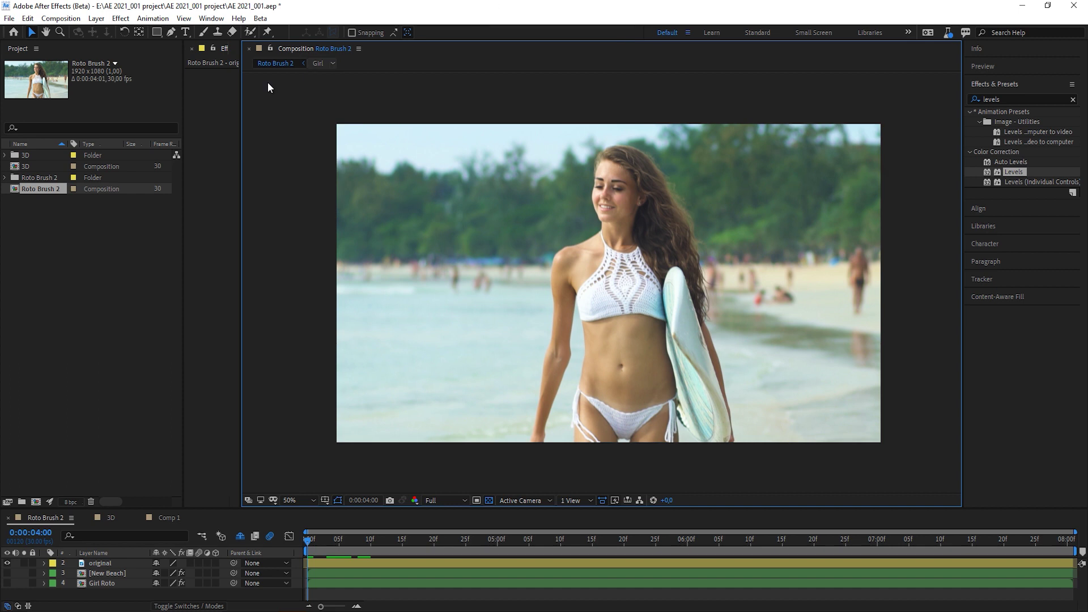
- Choose the Roto Brush tool and select the original footage layer
click(251, 33)
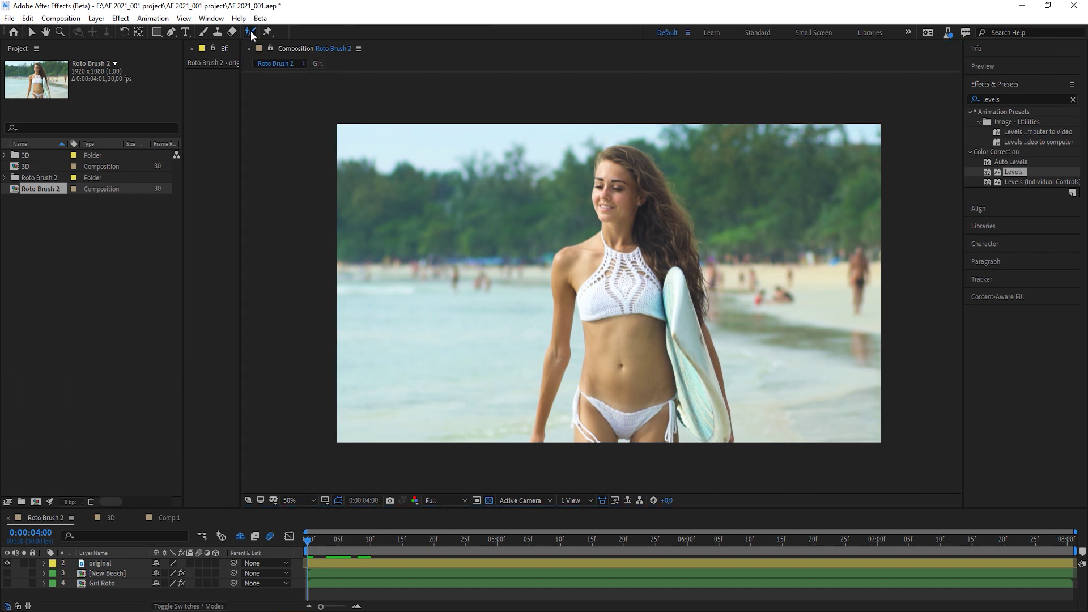
click(251, 38)
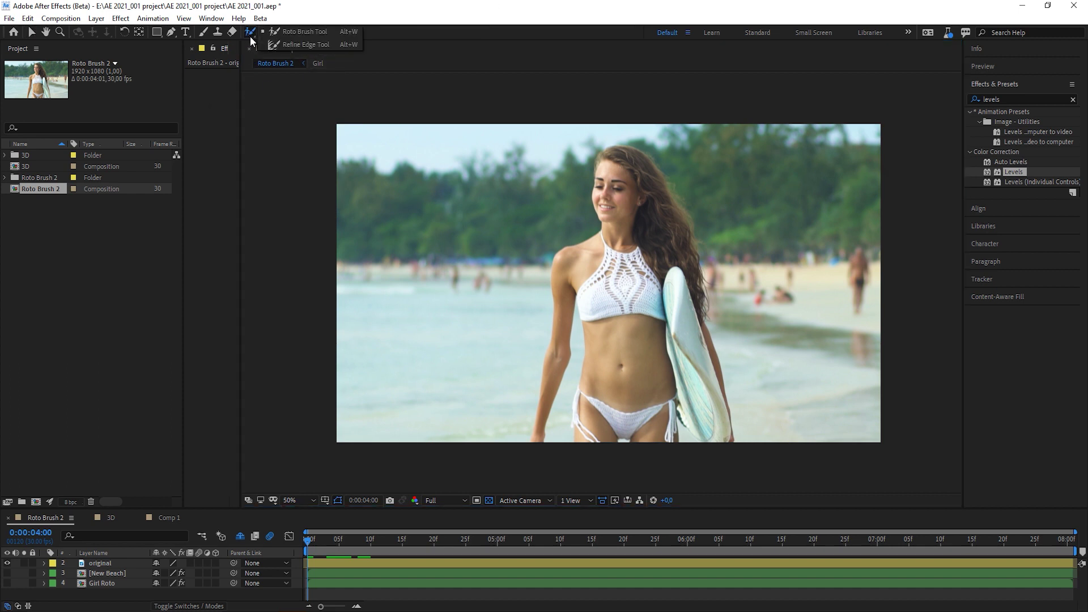
click(399, 347)
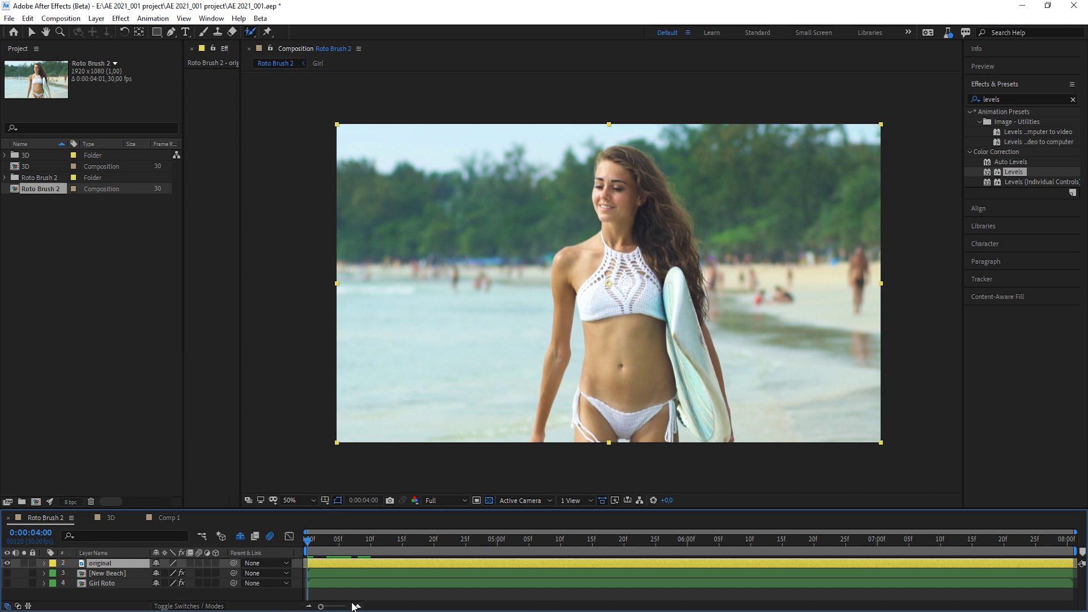
- Open the original footage in Layer view and paint foreground strokes over the girl's body and hair
double_click(361, 567)
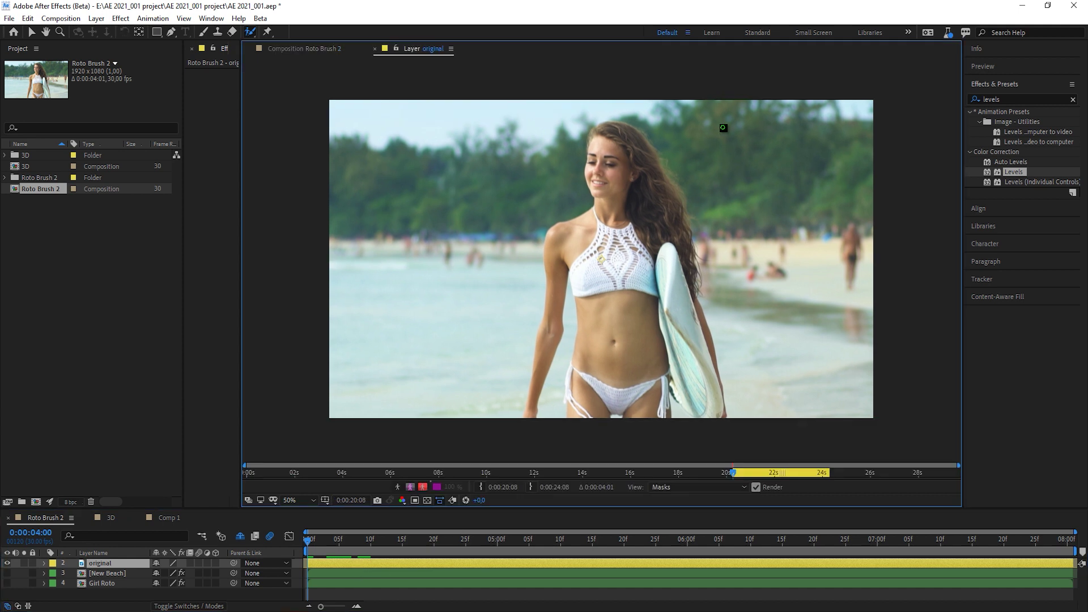
scroll(561, 182, up, 2)
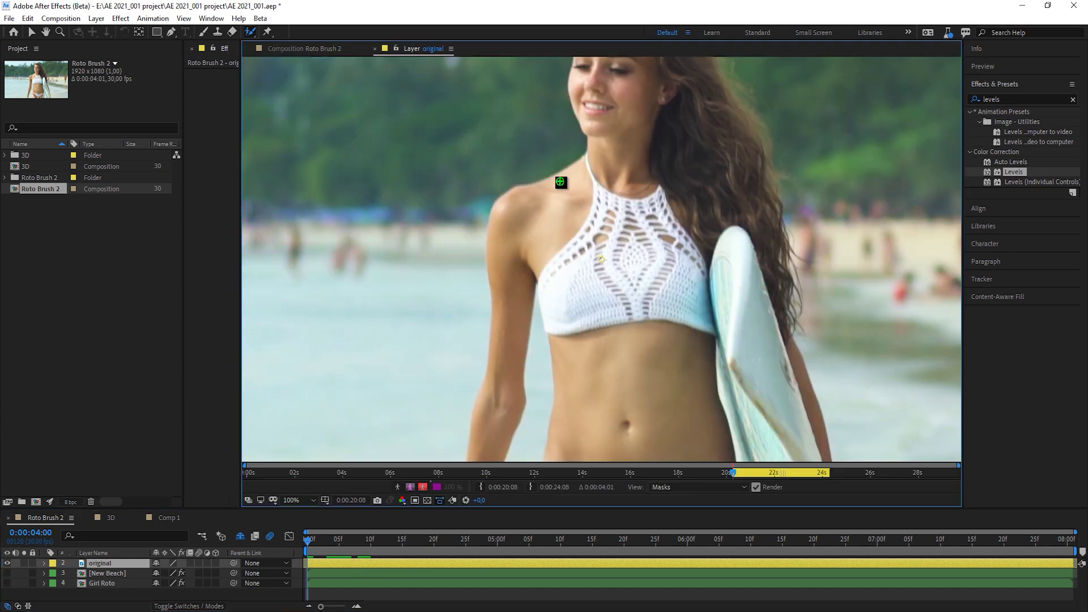
scroll(572, 160, down, 2)
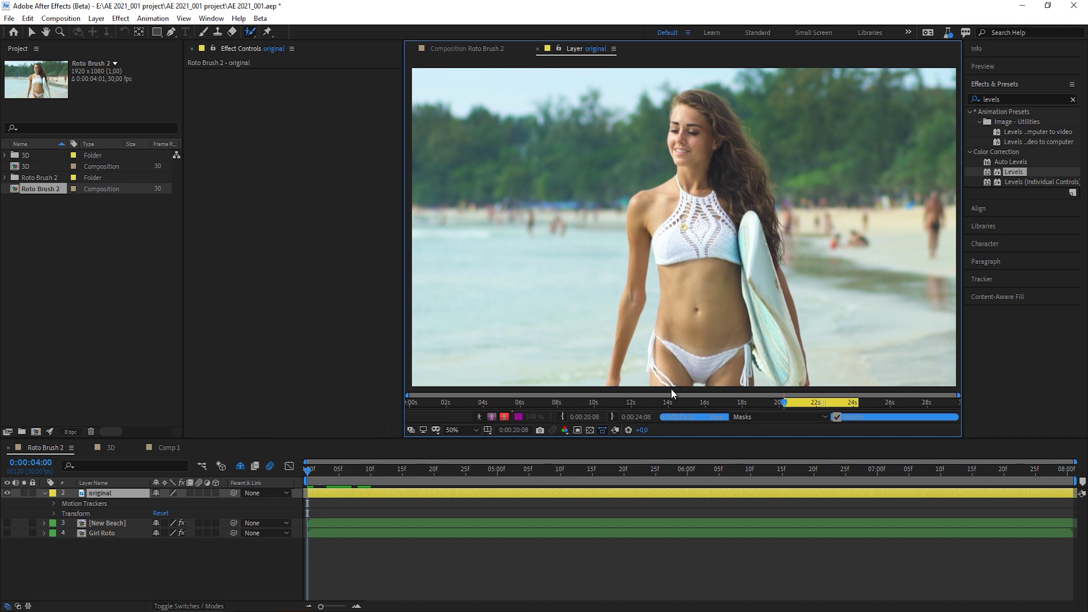
mouse_move(678, 379)
mouse_down()
mouse_move(673, 261)
mouse_move(643, 212)
mouse_move(642, 276)
mouse_move(622, 340)
mouse_up()
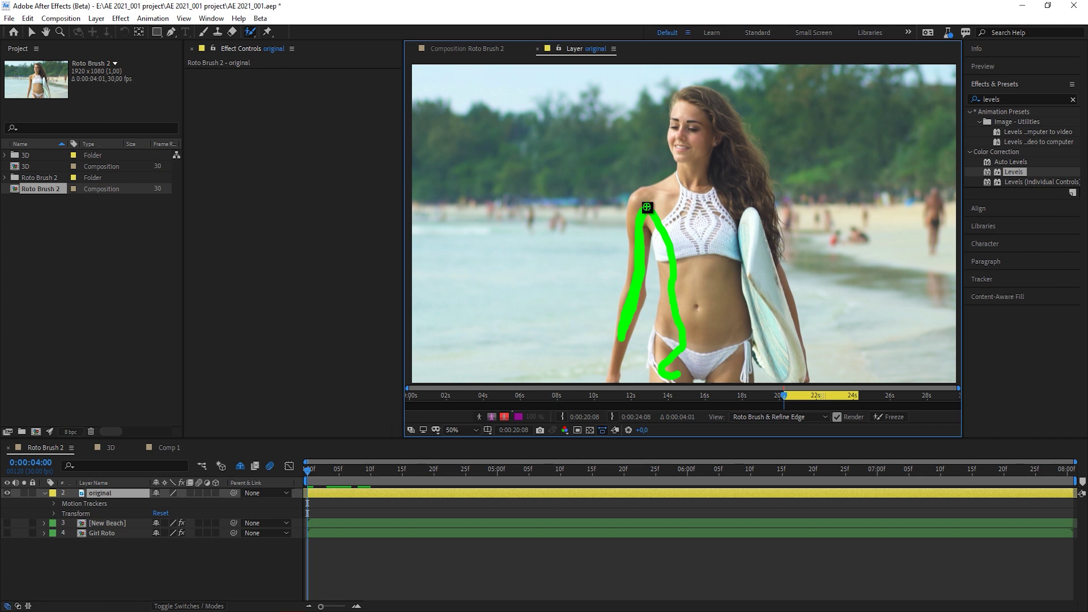
mouse_move(640, 211)
mouse_down()
mouse_move(682, 162)
mouse_move(688, 104)
mouse_move(708, 109)
mouse_move(760, 193)
mouse_move(790, 374)
mouse_move(761, 346)
mouse_move(740, 345)
mouse_move(737, 372)
mouse_move(669, 363)
mouse_up()
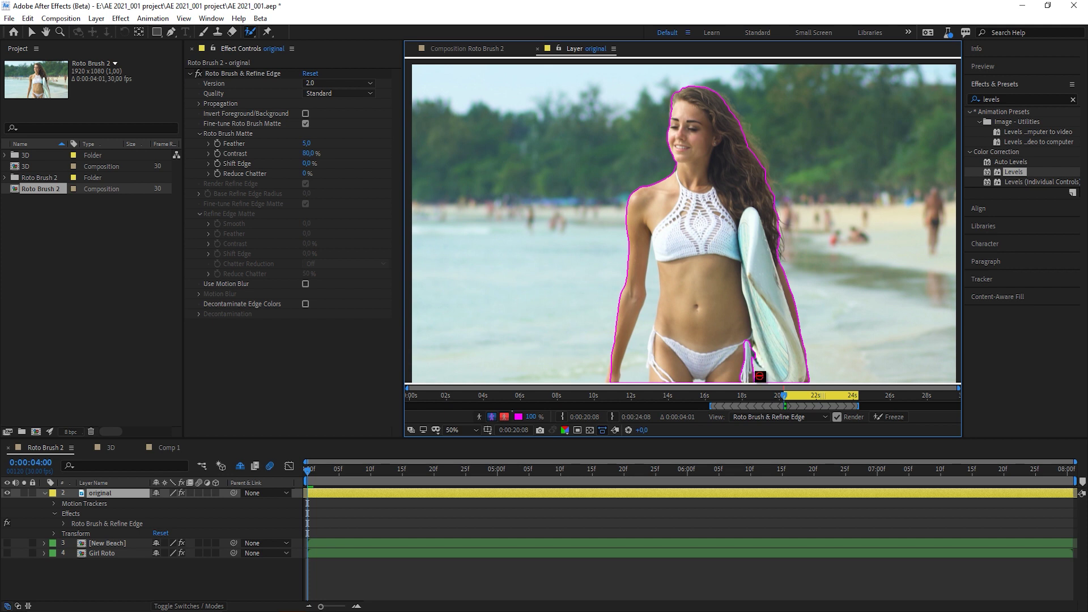
- Subtract the background gaps beside her leg and left arm, then pan the view slightly
drag(762, 374, 759, 380)
mouse_move(653, 281)
mouse_down()
mouse_move(637, 360)
mouse_move(653, 357)
mouse_move(658, 385)
mouse_up()
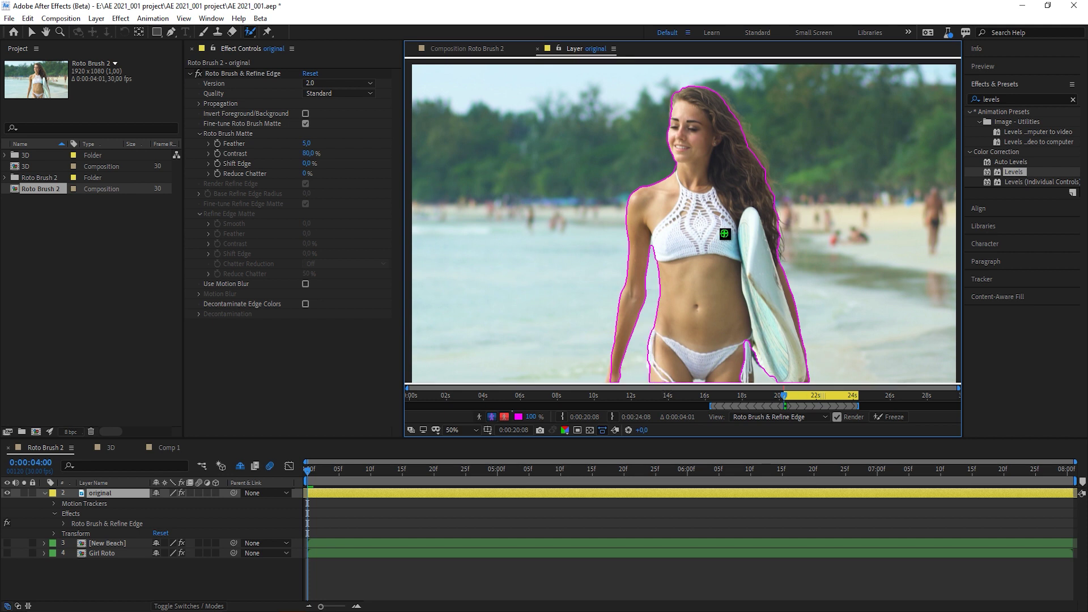
key(h)
drag(820, 235, 792, 222)
- Switch back to the Roto Brush tool (Alt+W) to carry the selection through later frames
key(alt+w)
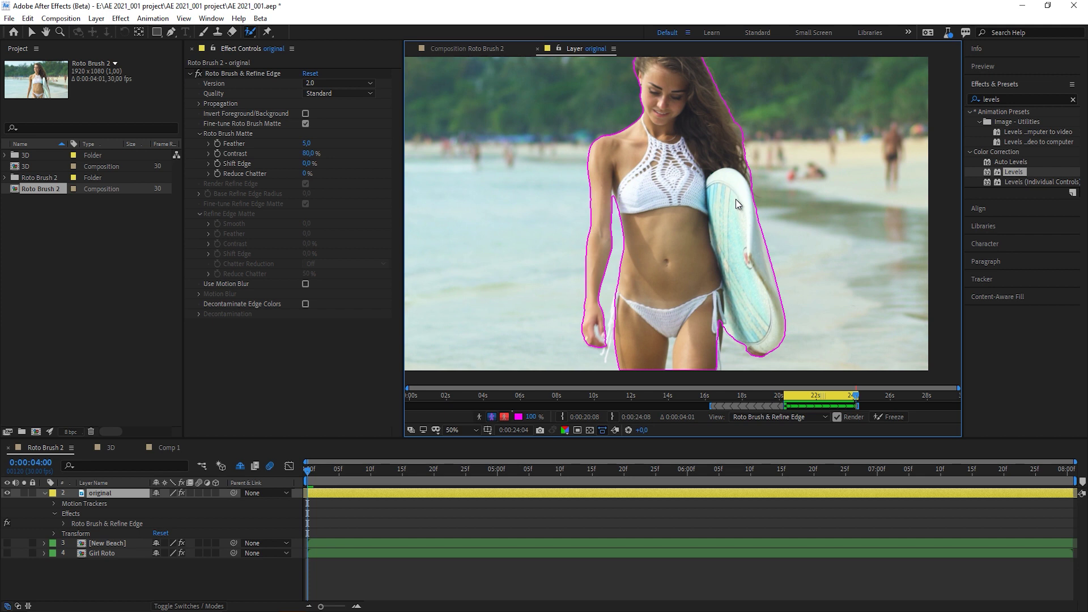
- View the roto selection as an Alpha matte, switch back to Alpha Overlay, and step back two frames
click(480, 417)
click(492, 417)
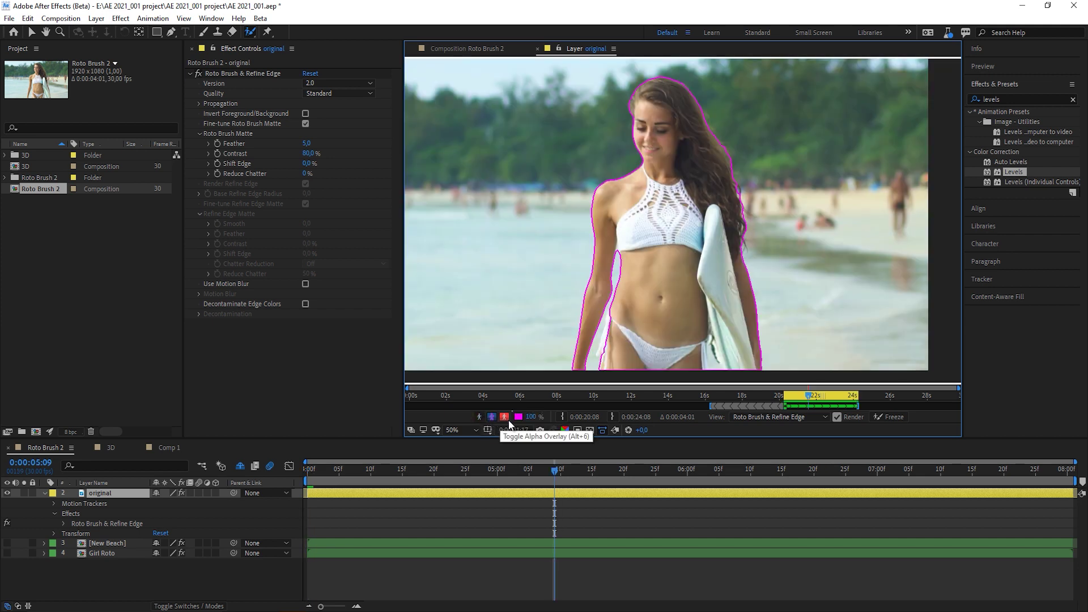
click(505, 416)
key(alt+4)
key(Page_Up)
key(Page_Up)
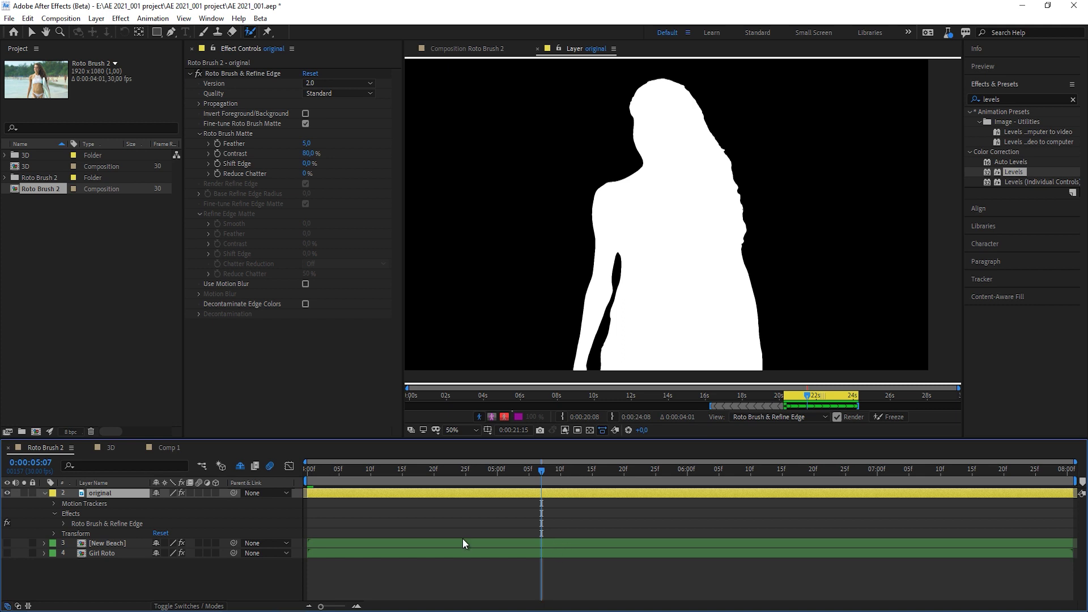
- Restore the red Alpha Overlay and paint a Refine Edge stroke along the hair beside the surfboard
click(491, 418)
click(492, 420)
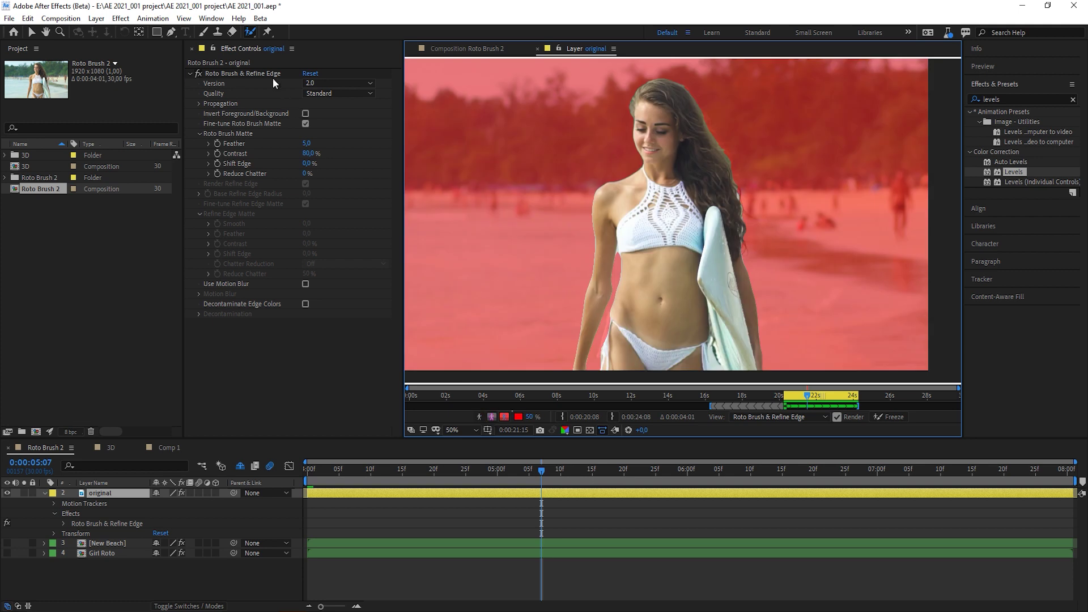
click(250, 32)
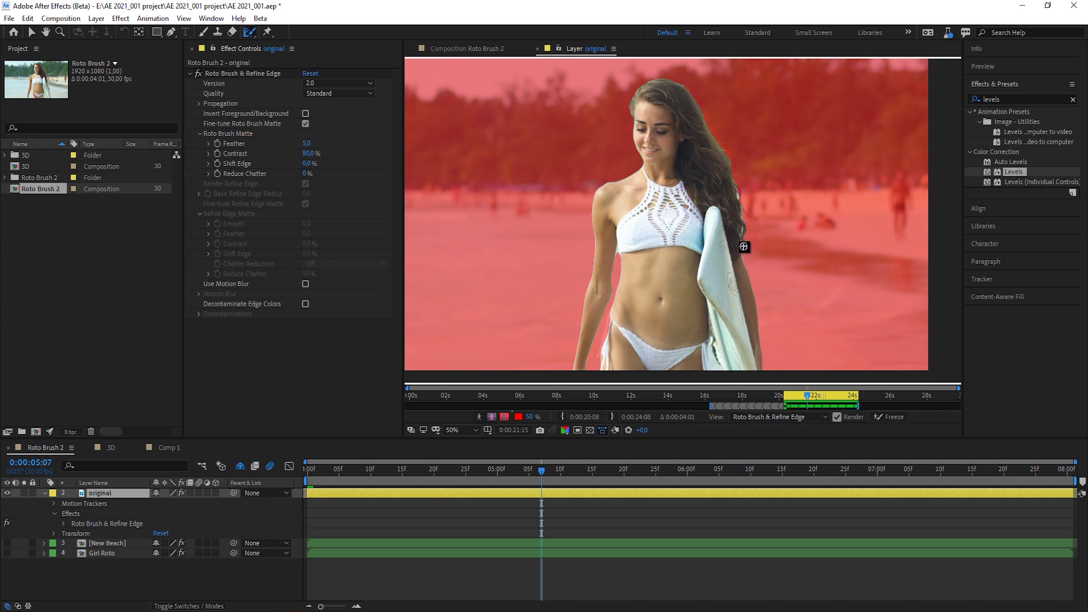
mouse_move(744, 247)
mouse_down()
mouse_move(729, 160)
mouse_move(690, 95)
mouse_move(648, 80)
mouse_move(631, 116)
mouse_up()
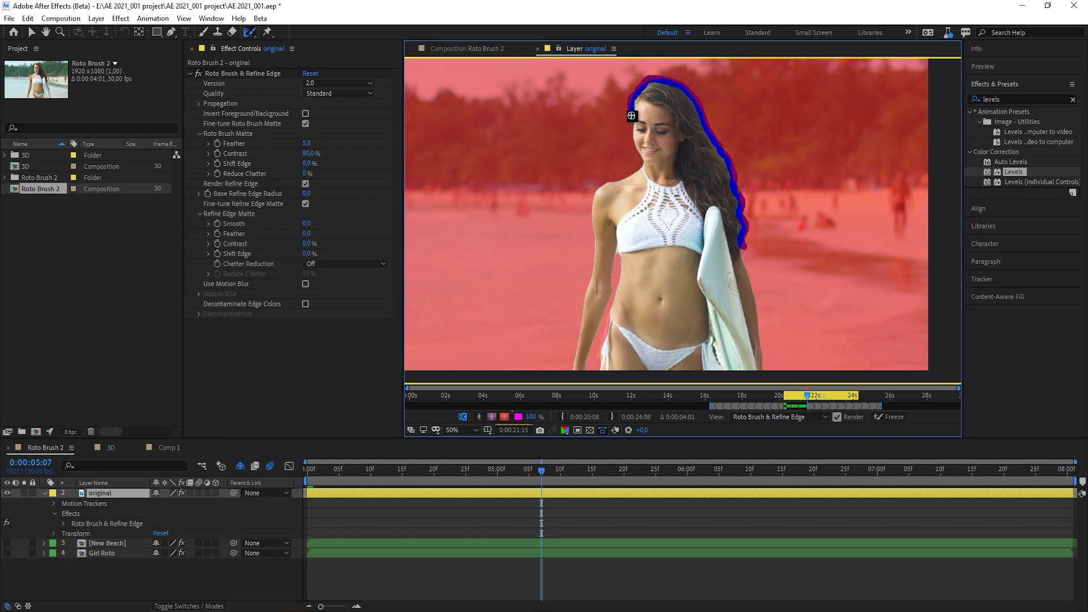
- Zoom in on her head and paint Refine Edge strokes over the hair there and beside her face
scroll(782, 213, up, 2)
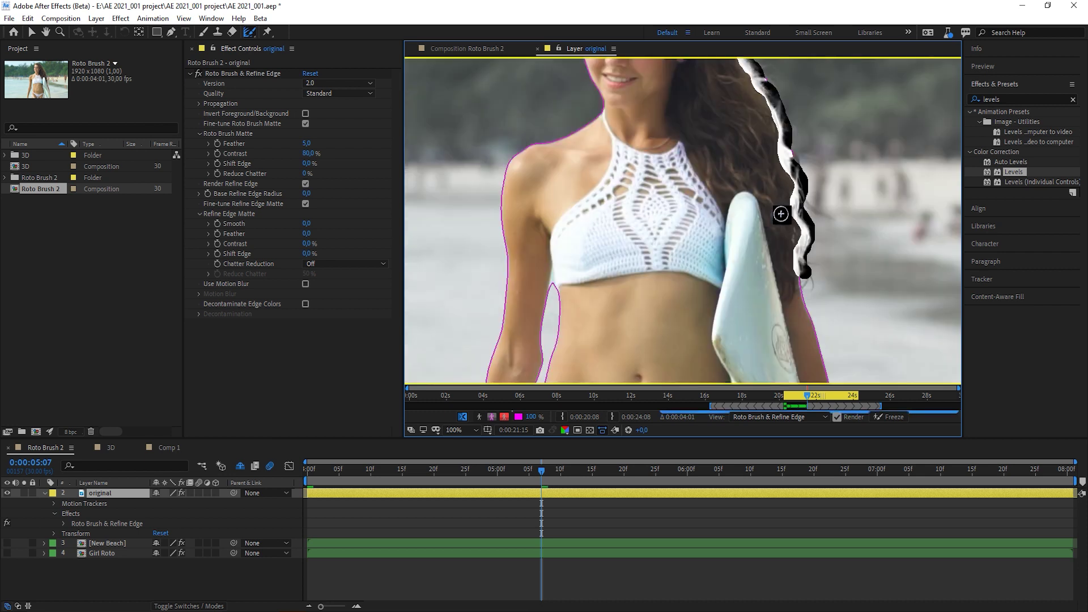
drag(846, 206, 785, 274)
drag(685, 104, 757, 254)
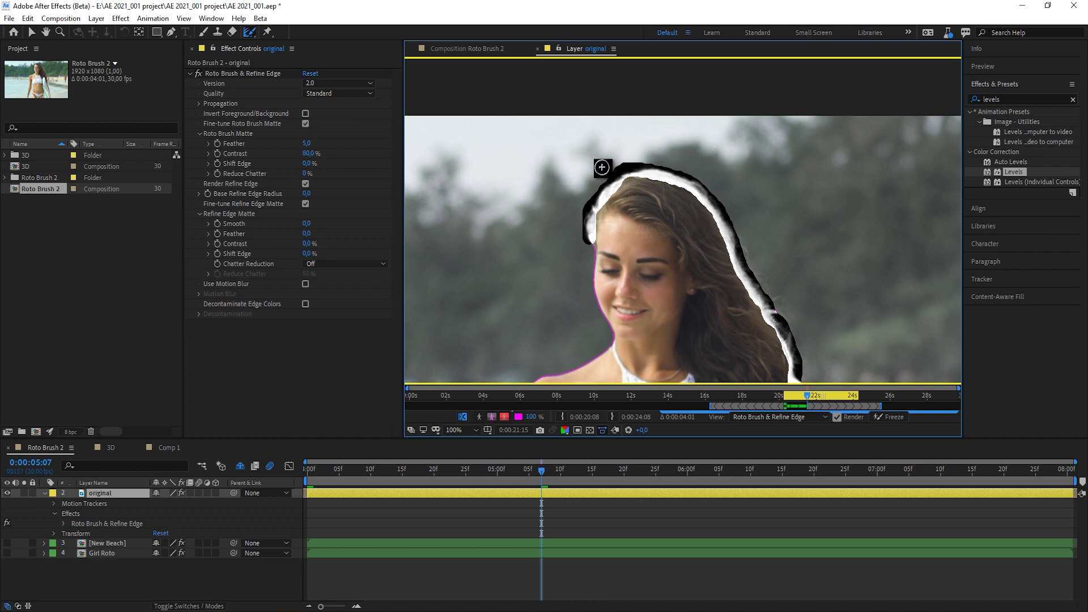
drag(743, 217, 737, 163)
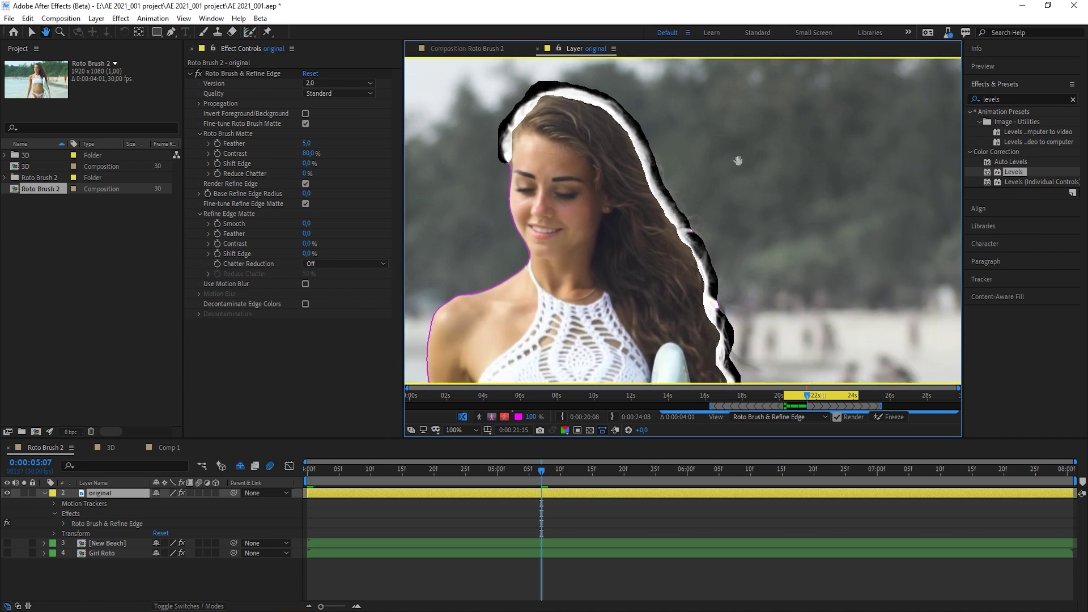
drag(656, 162, 661, 169)
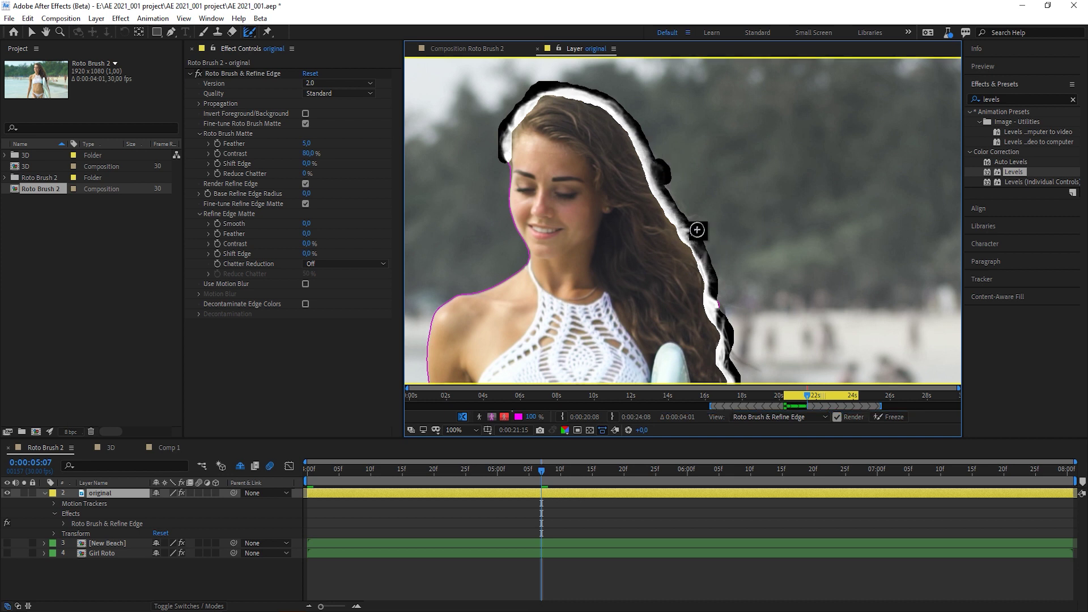
drag(666, 193, 683, 214)
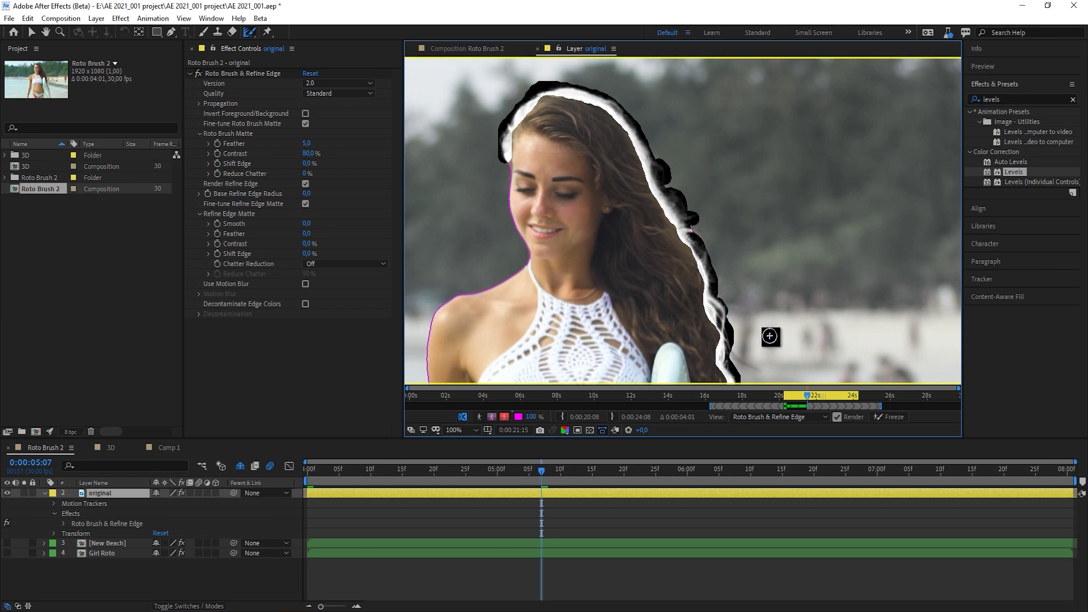
- Refine the lower hair edge near the surfboard
drag(774, 324, 771, 306)
scroll(737, 304, down, 1)
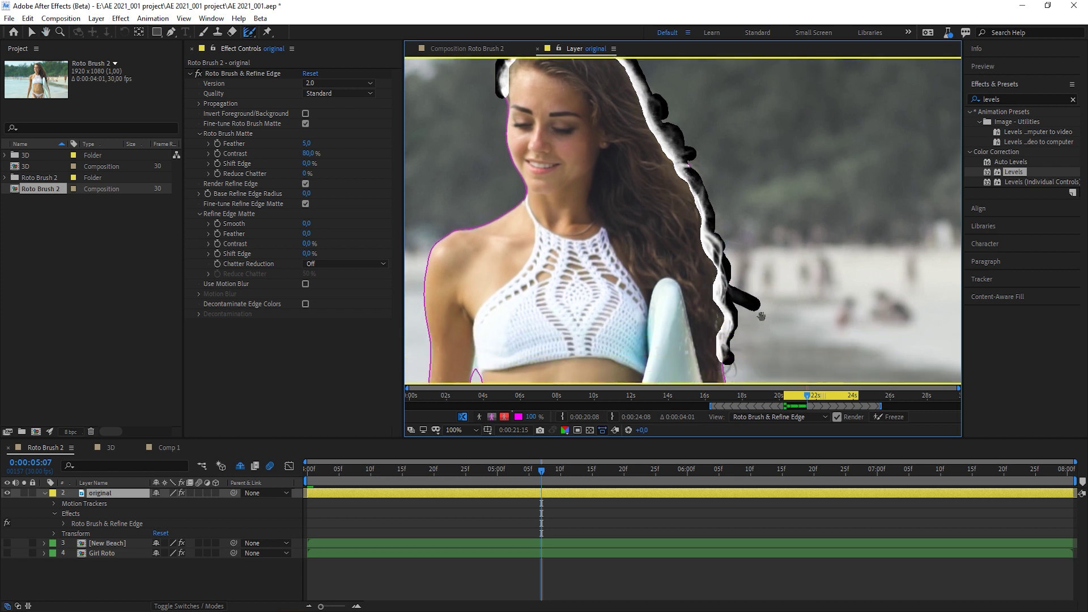
scroll(737, 309, down, 2)
drag(718, 302, 744, 304)
scroll(834, 199, down, 2)
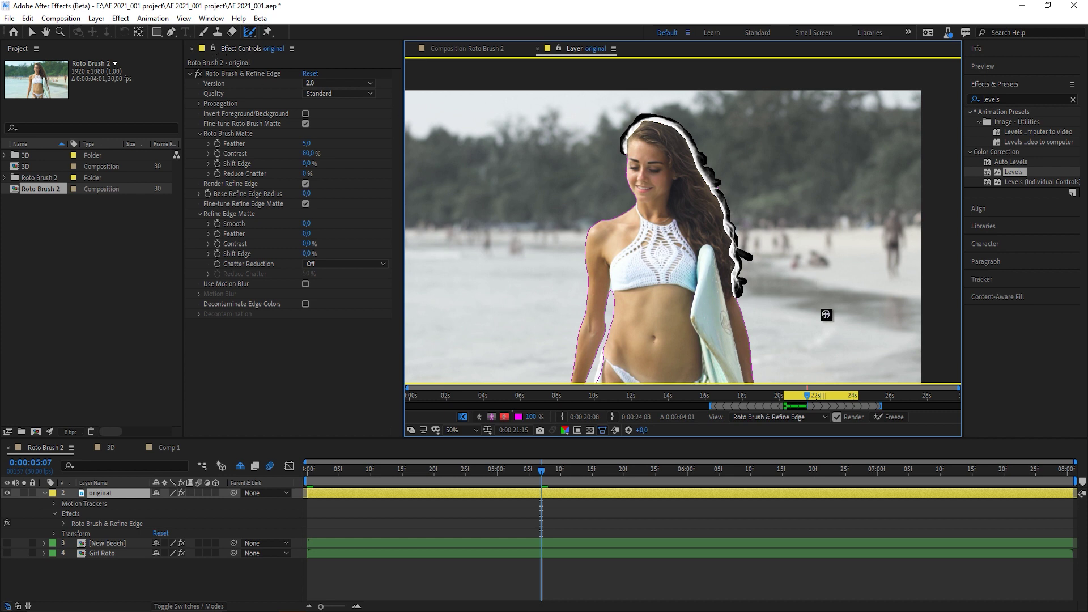
- Recentre the girl in Layer view and play forward so the refined hair matte propagates to about 0:00:24
key(h)
mouse_move(823, 301)
mouse_down()
mouse_move(817, 264)
mouse_move(821, 276)
mouse_up()
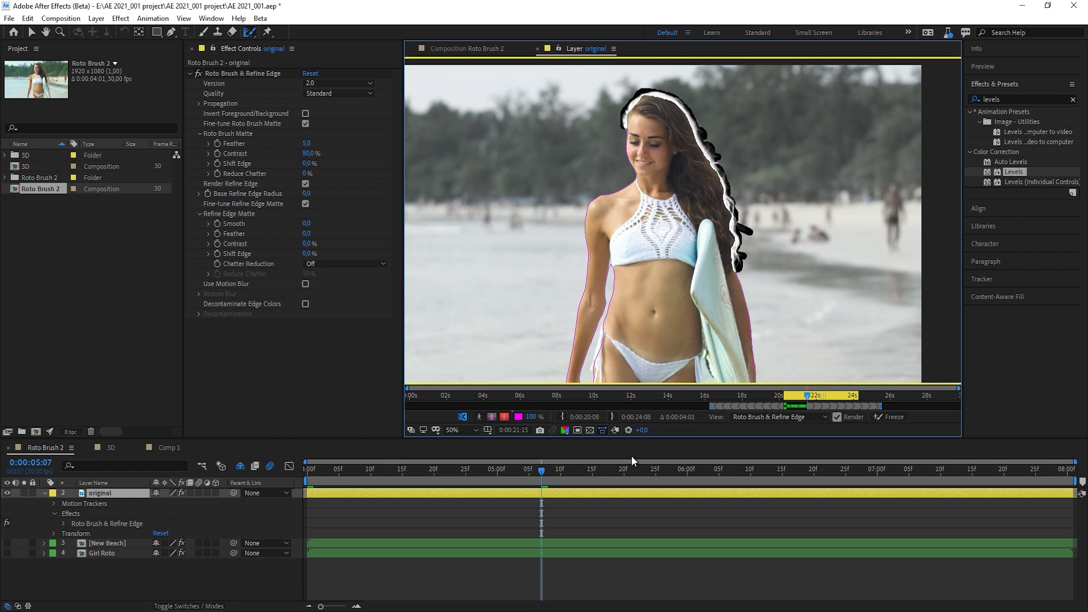
key(space)
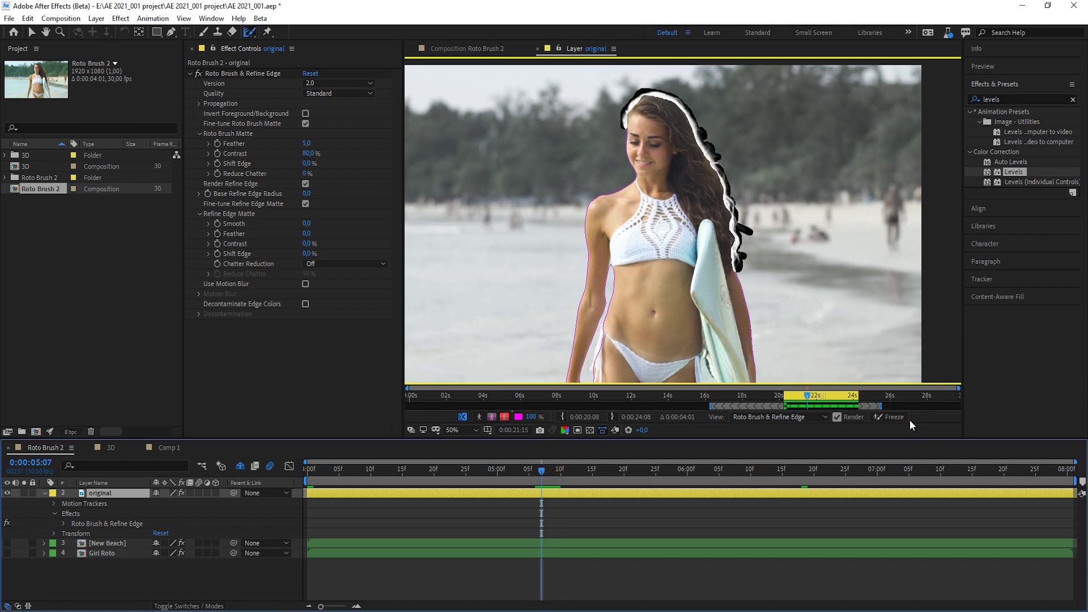
- Freeze the Roto Brush propagation and return to the zoomed-out Roto Brush 2 composition
click(897, 420)
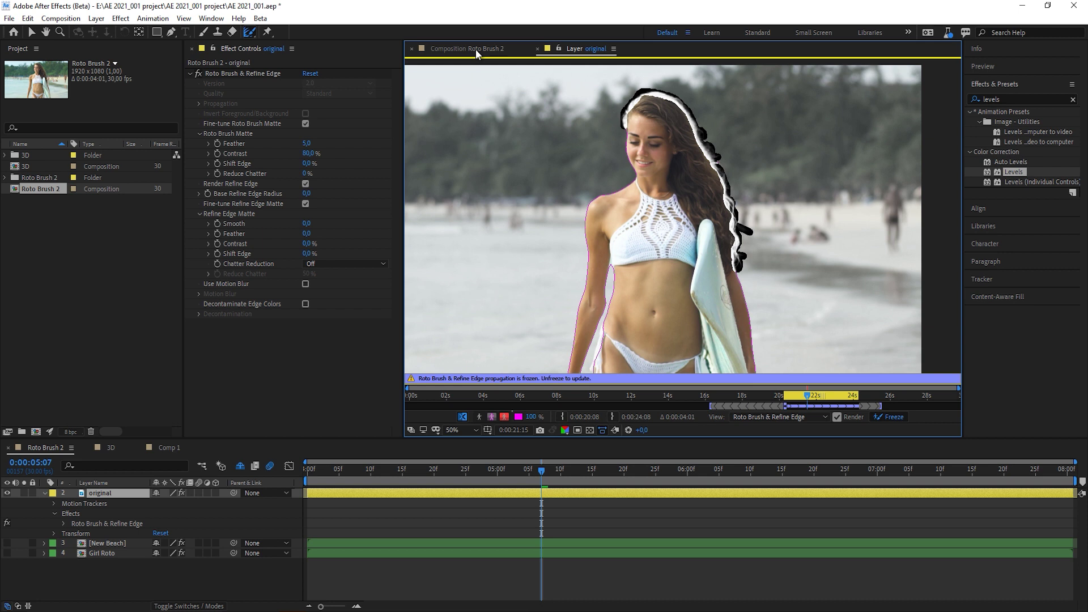
click(475, 49)
key(comma)
- Toggle the Roto Brush effect off and on repeatedly to compare, then view the comp at 50%
click(222, 83)
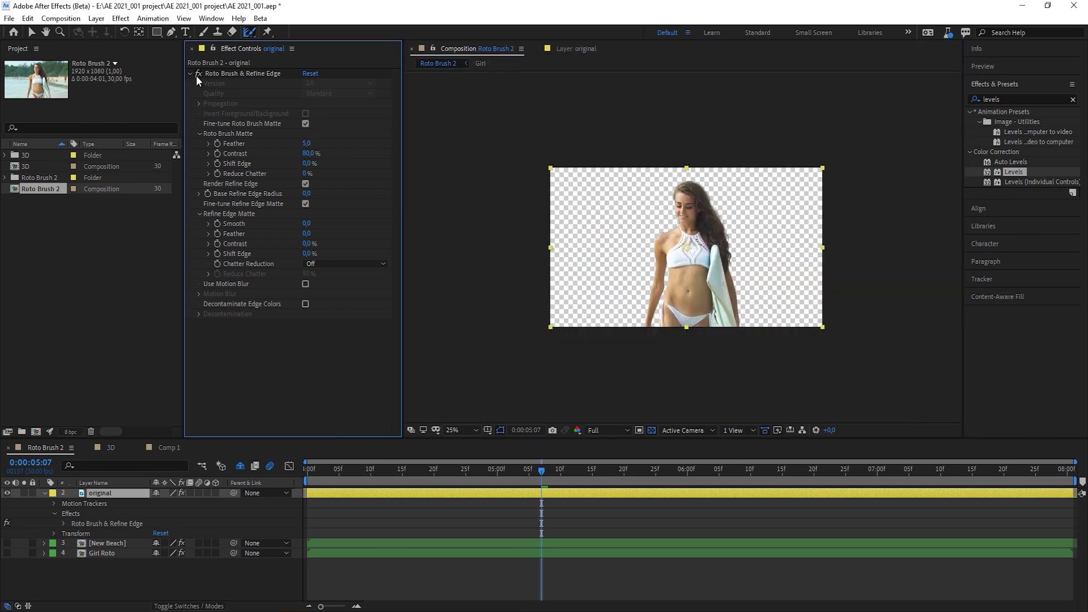
click(196, 76)
click(197, 76)
click(196, 76)
click(196, 76)
click(196, 76)
click(196, 76)
click(196, 76)
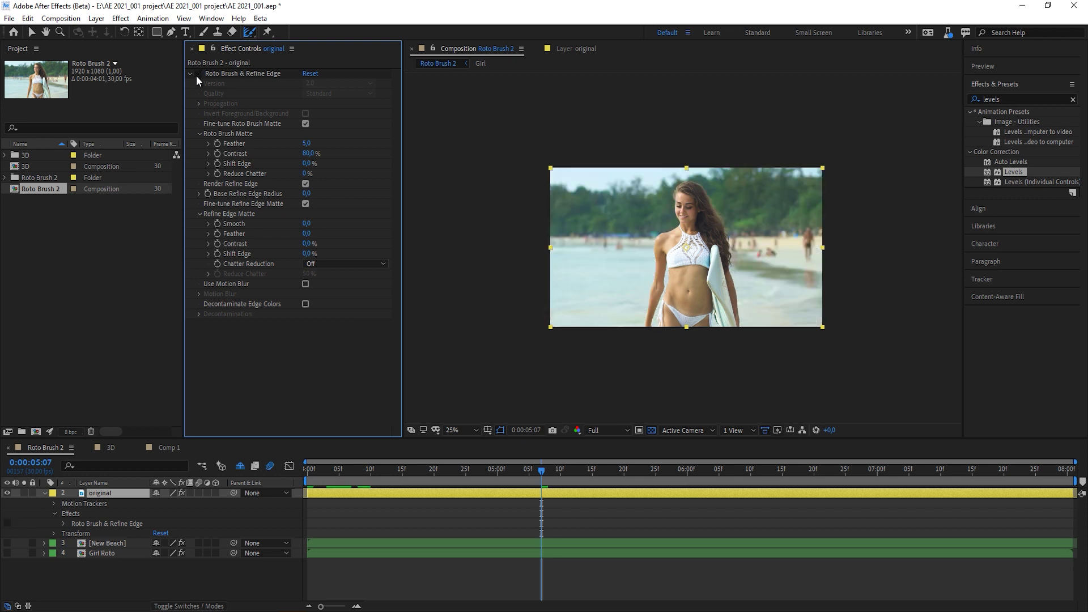
click(196, 76)
key(period)
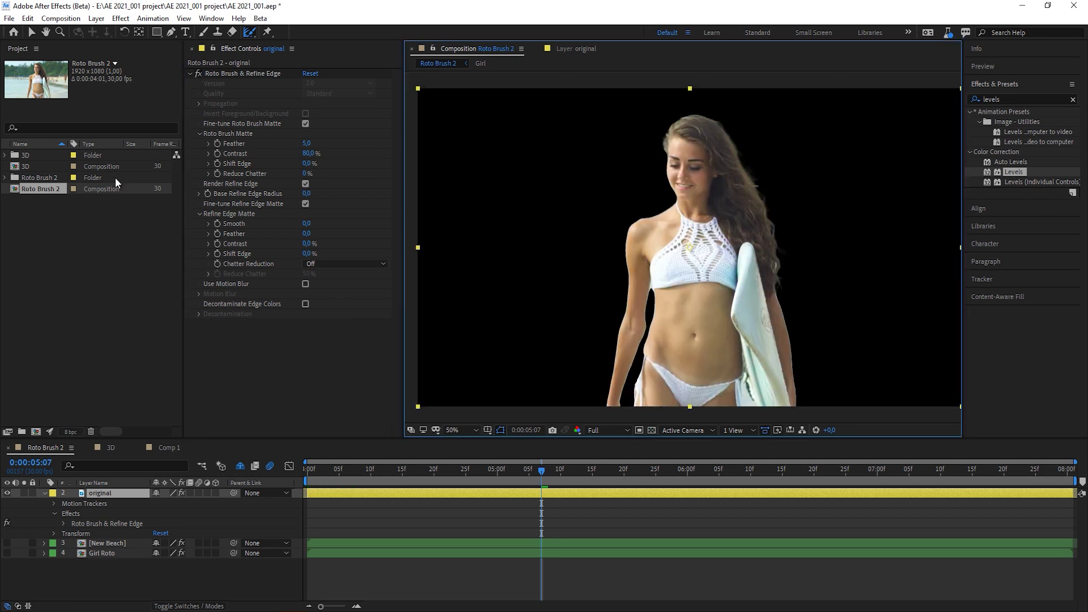
- Find the Fill effect in Effects & Presets and apply red Fill to the original layer
click(1021, 99)
text(fill)
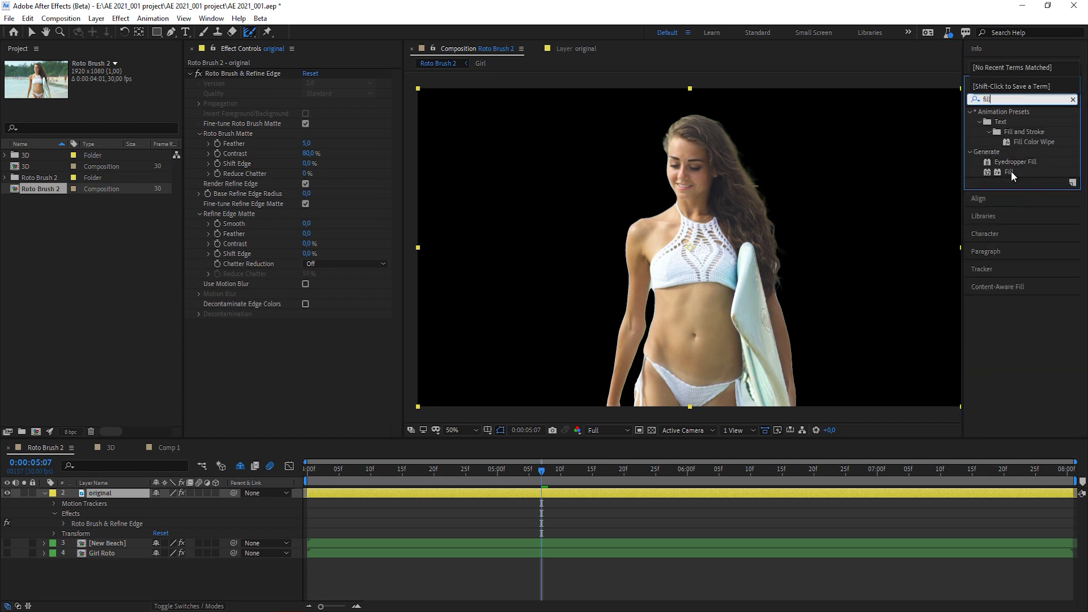
drag(1012, 173, 289, 352)
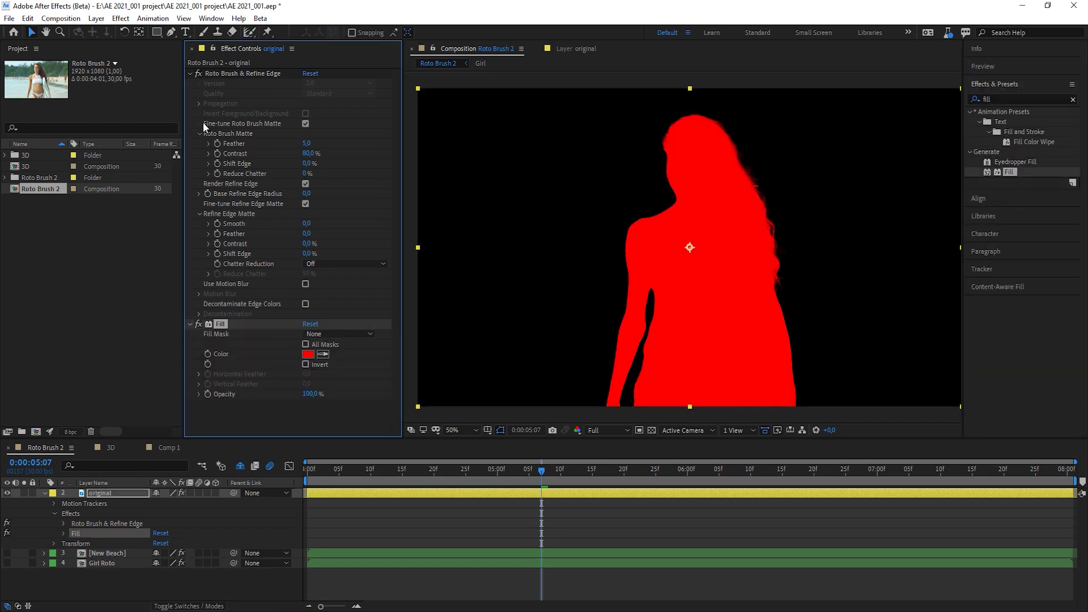
- Disable the Fill effect and preview the cut-out girl over the beach
click(199, 324)
key(space)
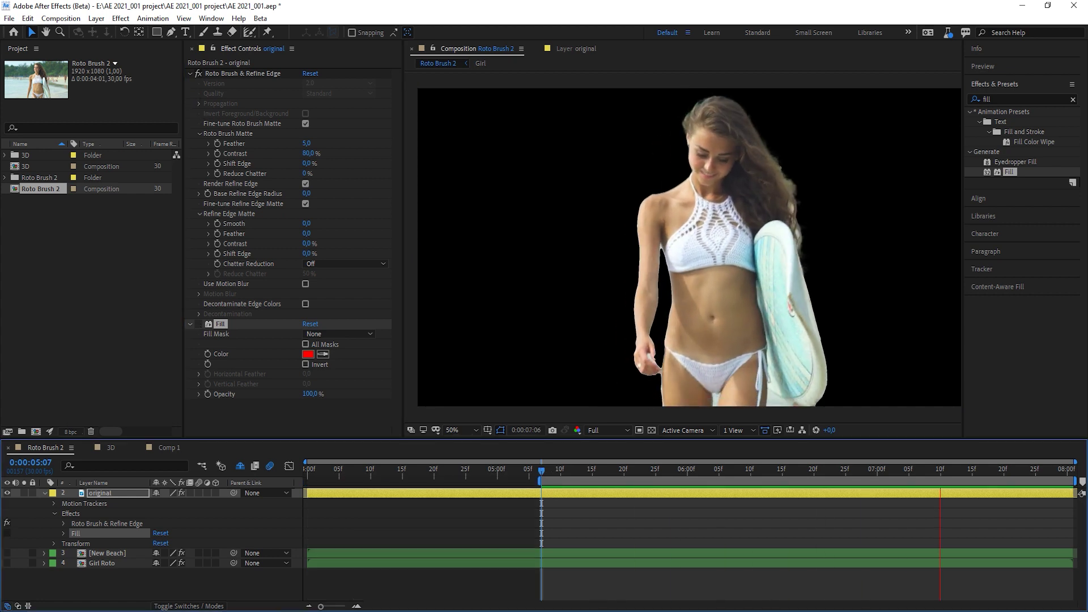
key(space)
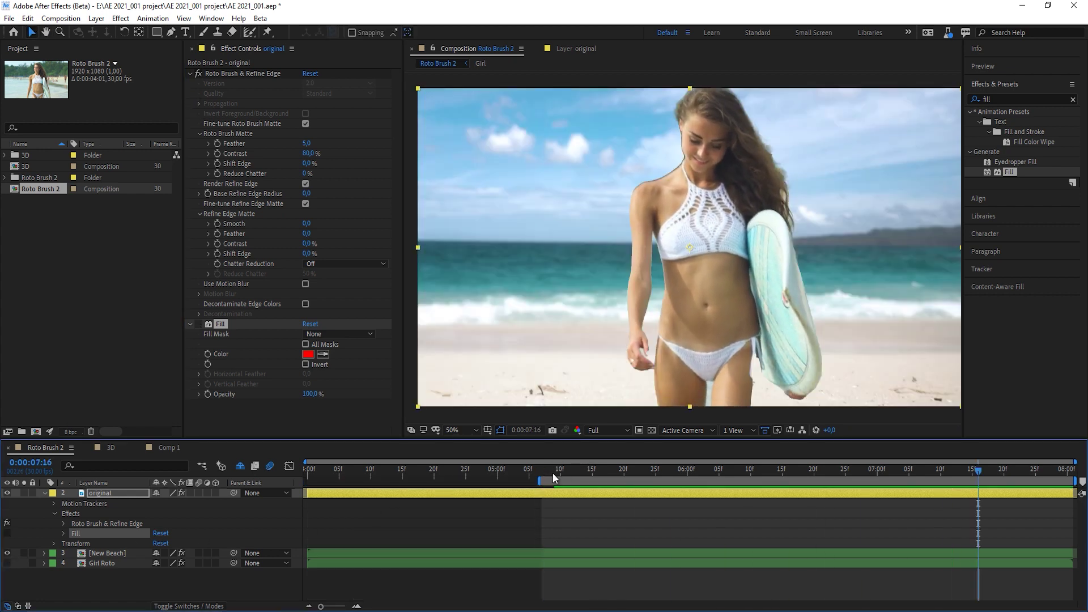
- At 0:00:05:07, give the roto matte Feather 10.3 and Shift Edge -71%, then add Adjustment Layer 1 on top
click(543, 472)
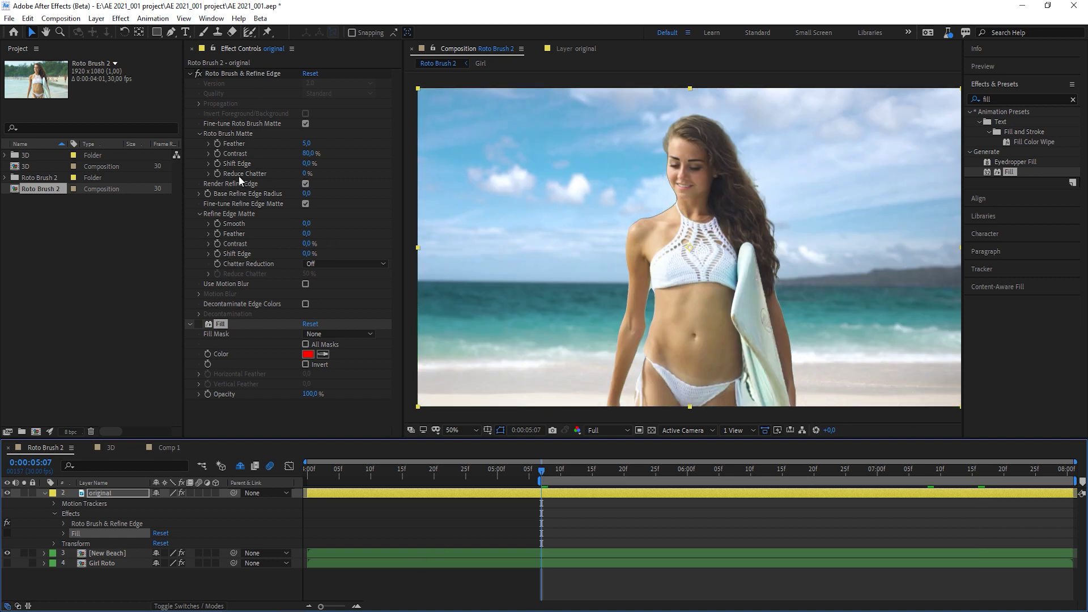
click(308, 145)
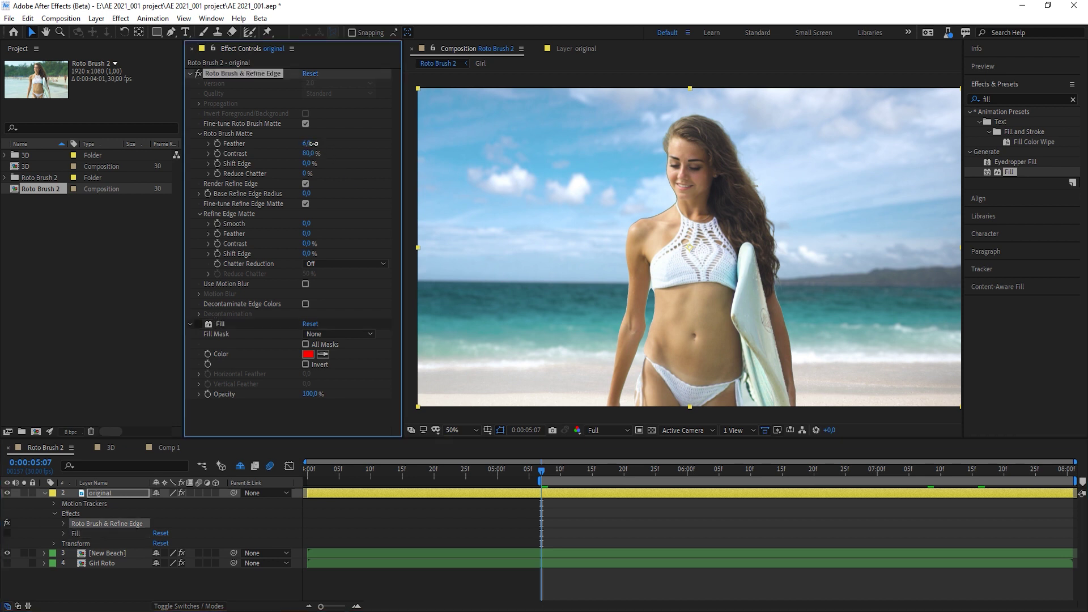
mouse_move(316, 150)
mouse_down()
mouse_move(333, 146)
mouse_move(278, 172)
mouse_up()
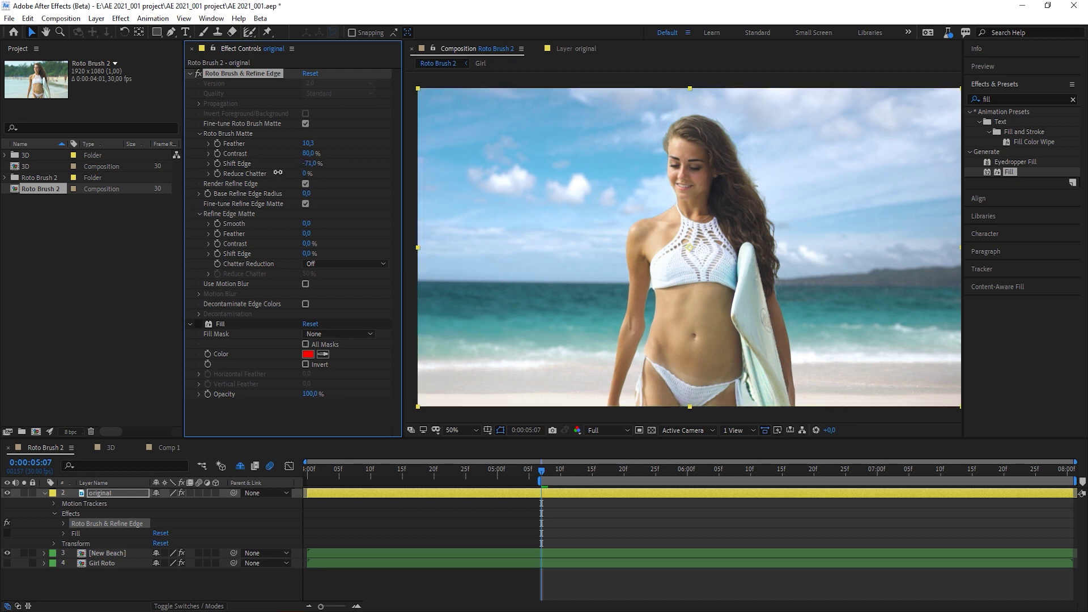
key(ctrl+alt+y)
key(space)
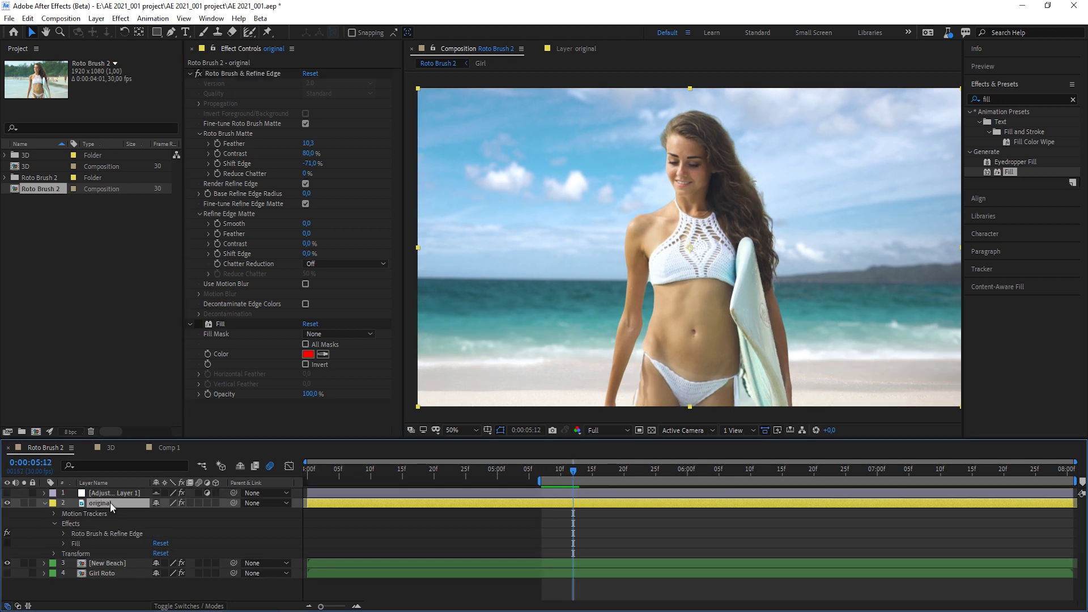